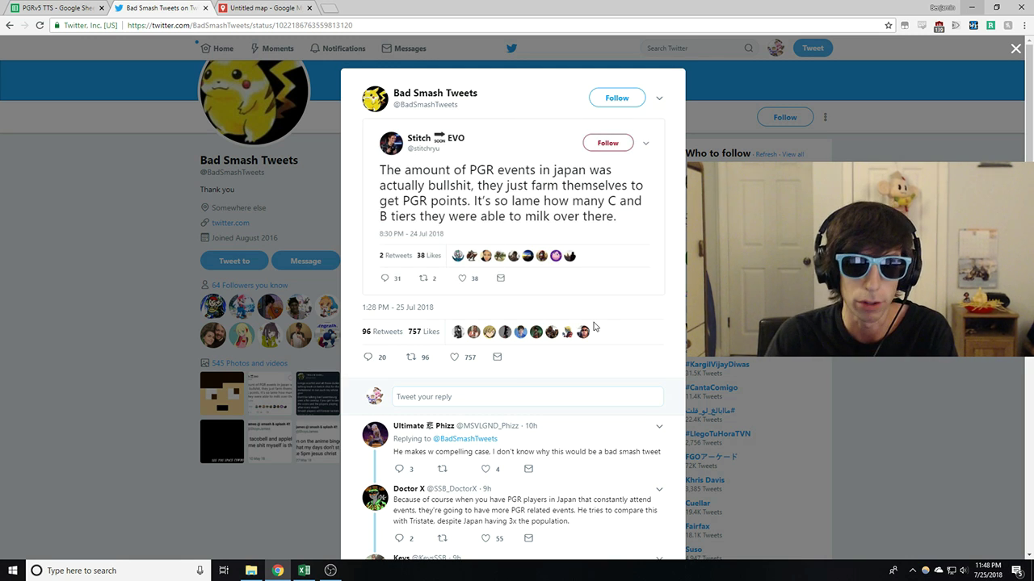
Step: Move through the thread's replies to the one about PGR players in Japan
{"action": "scroll", "coordinate": [598, 315], "scroll_direction": "down", "scroll_amount": 1}
{"action": "scroll", "coordinate": [583, 317], "scroll_direction": "up", "scroll_amount": 1}
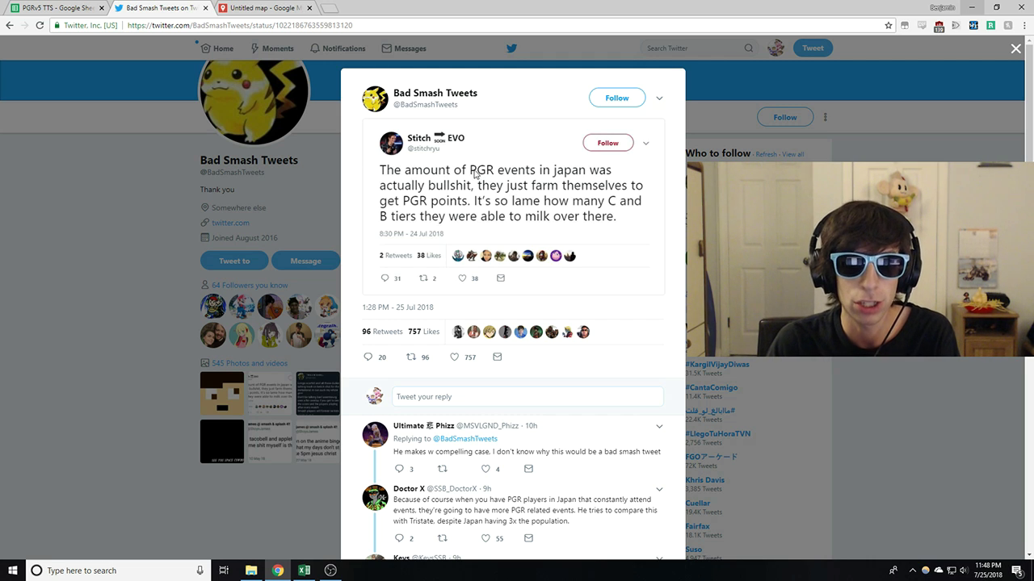
{"action": "scroll", "coordinate": [586, 282], "scroll_direction": "down", "scroll_amount": 4}
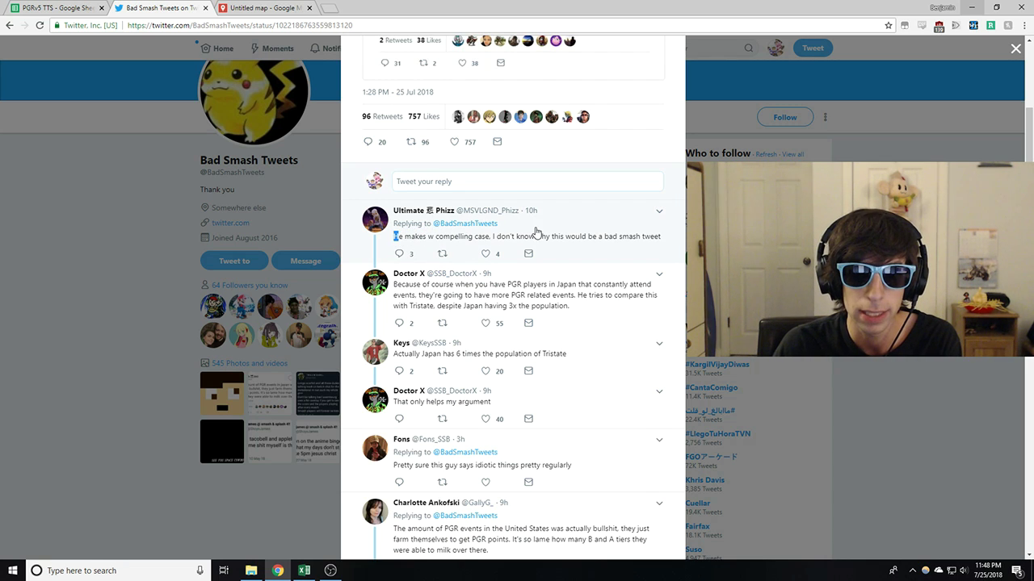
{"action": "left_click", "coordinate": [515, 239]}
{"action": "scroll", "coordinate": [499, 176], "scroll_direction": "up", "scroll_amount": 2}
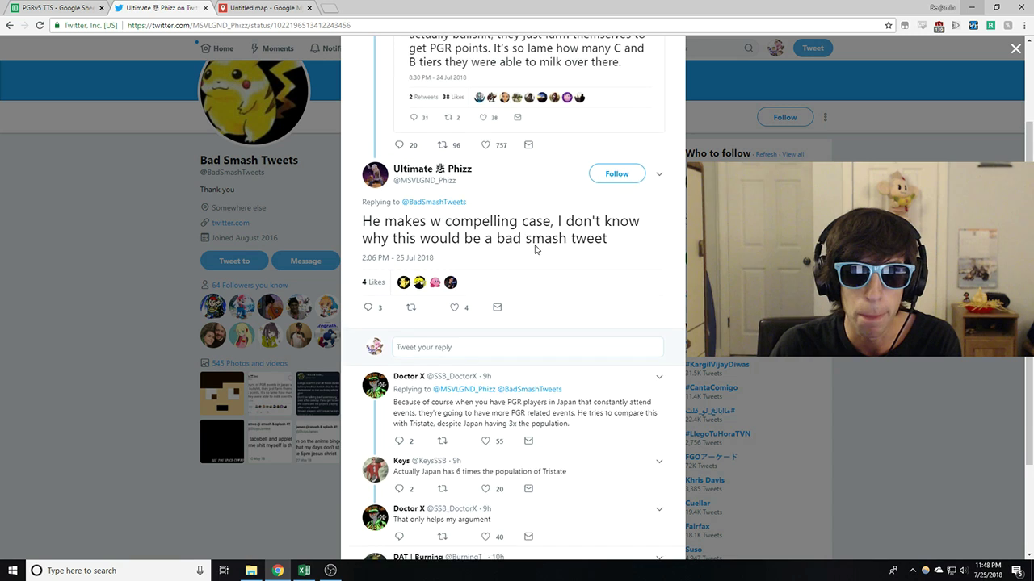
{"action": "mouse_move", "coordinate": [595, 292]}
{"action": "left_mouse_down"}
{"action": "mouse_move", "coordinate": [496, 277]}
{"action": "mouse_move", "coordinate": [589, 292]}
{"action": "left_mouse_up"}
{"action": "left_click", "coordinate": [589, 292]}
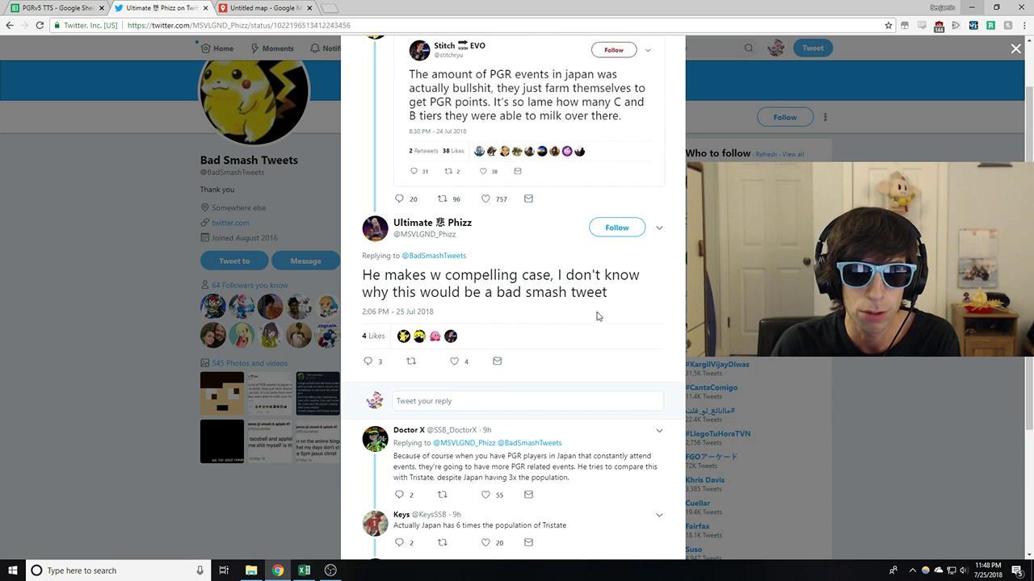
{"action": "scroll", "coordinate": [592, 337], "scroll_direction": "down", "scroll_amount": 2}
{"action": "left_click", "coordinate": [443, 358]}
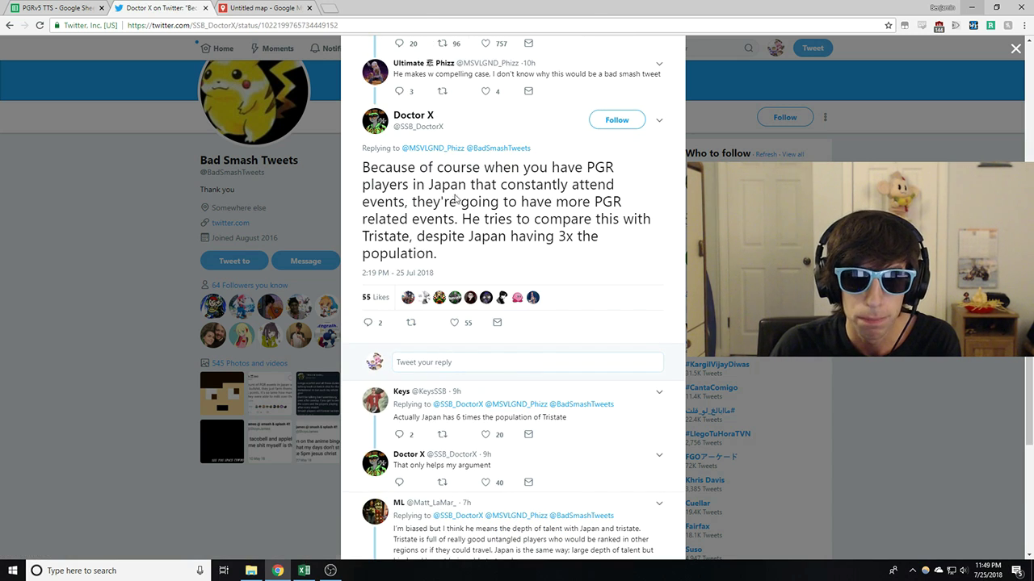
Step: Highlight the reply's text, its Tristate comparison and its posting time while reading
{"action": "left_click_drag", "start_coordinate": [441, 256], "coordinate": [410, 209]}
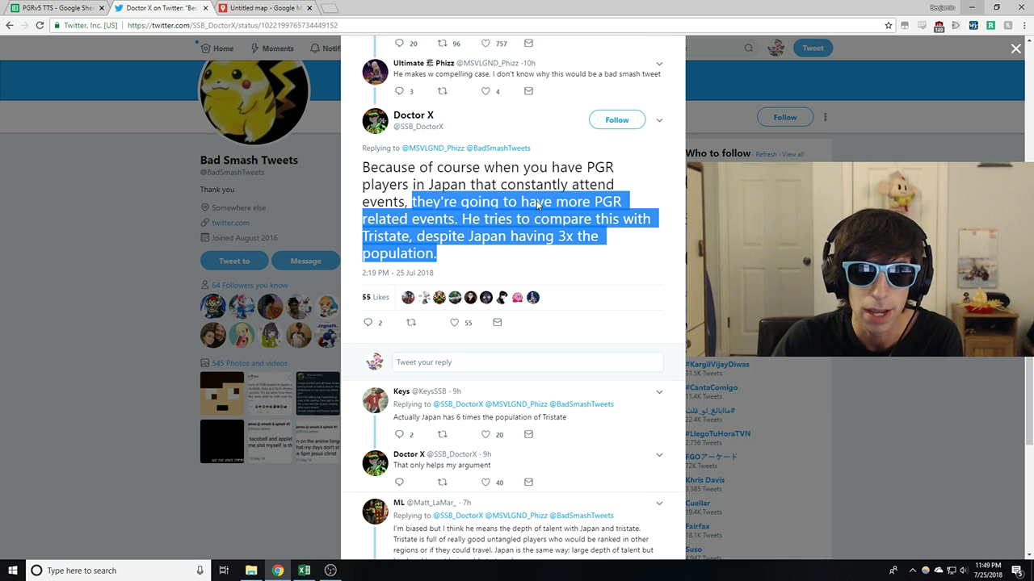
{"action": "left_click", "coordinate": [537, 205]}
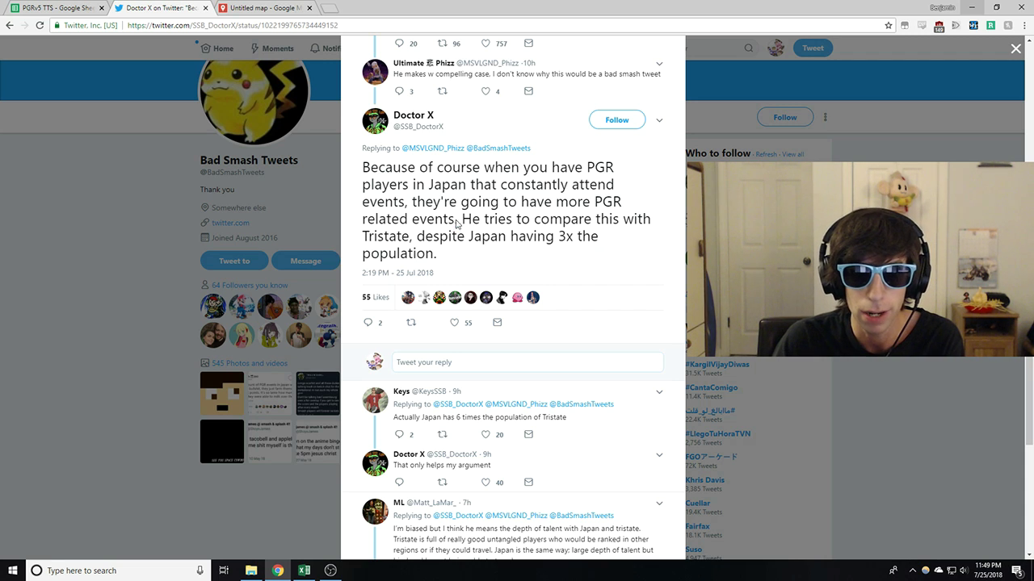
{"action": "left_click_drag", "start_coordinate": [457, 224], "coordinate": [652, 219]}
{"action": "left_click", "coordinate": [493, 235]}
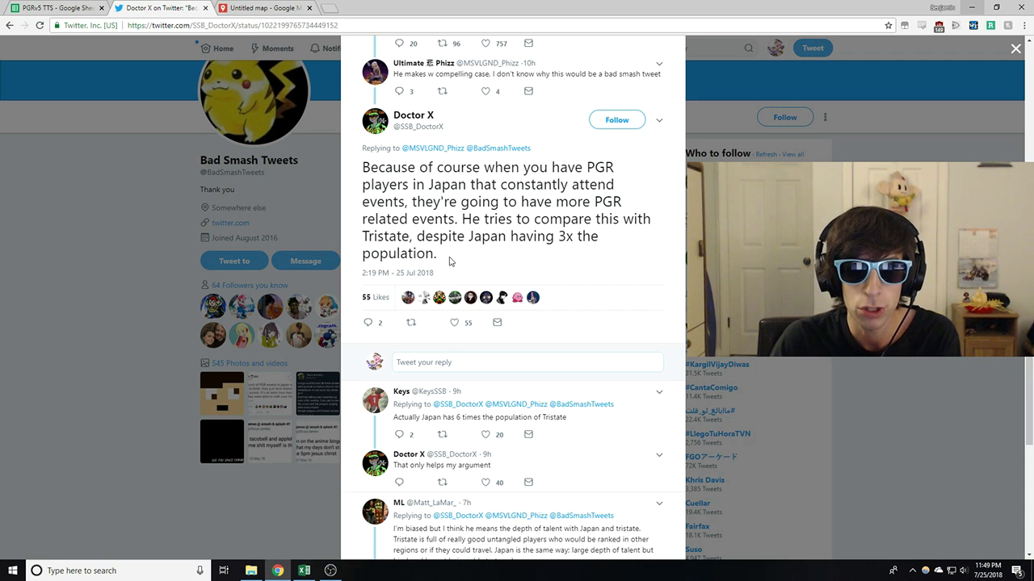
{"action": "mouse_move", "coordinate": [469, 267]}
{"action": "left_mouse_down"}
{"action": "mouse_move", "coordinate": [452, 259]}
{"action": "mouse_move", "coordinate": [473, 251]}
{"action": "left_mouse_up"}
{"action": "left_click", "coordinate": [630, 240]}
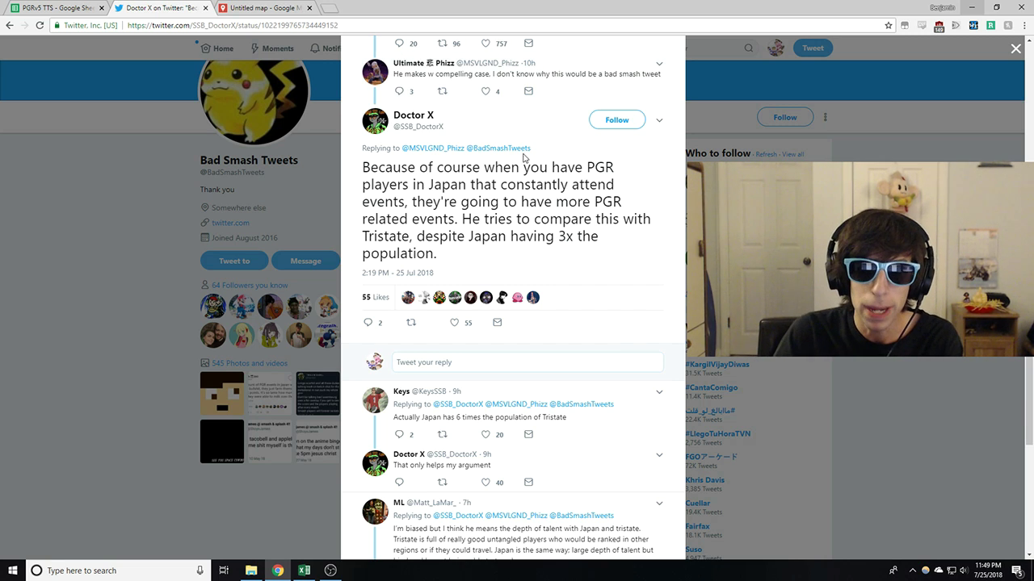
{"action": "scroll", "coordinate": [523, 157], "scroll_direction": "up", "scroll_amount": 3}
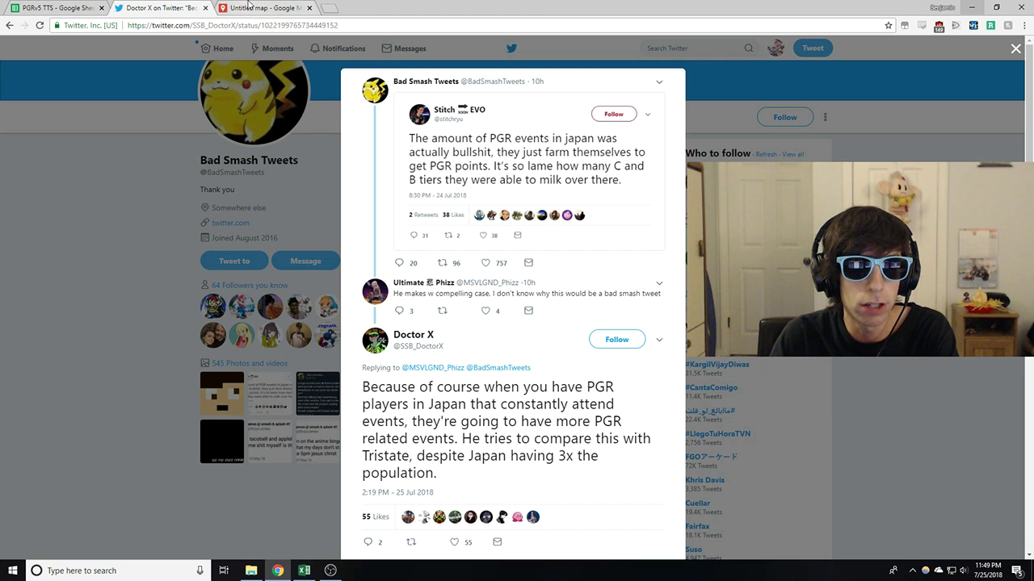
{"action": "left_click", "coordinate": [86, 8]}
{"action": "left_click", "coordinate": [301, 319]}
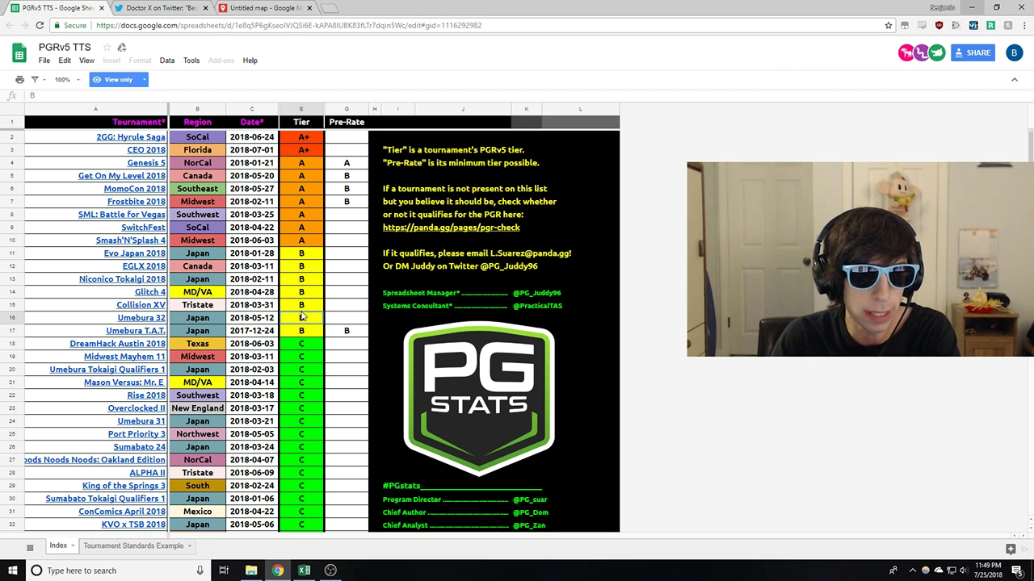
{"action": "scroll", "coordinate": [302, 319], "scroll_direction": "down", "scroll_amount": 5}
{"action": "scroll", "coordinate": [231, 272], "scroll_direction": "down", "scroll_amount": 3}
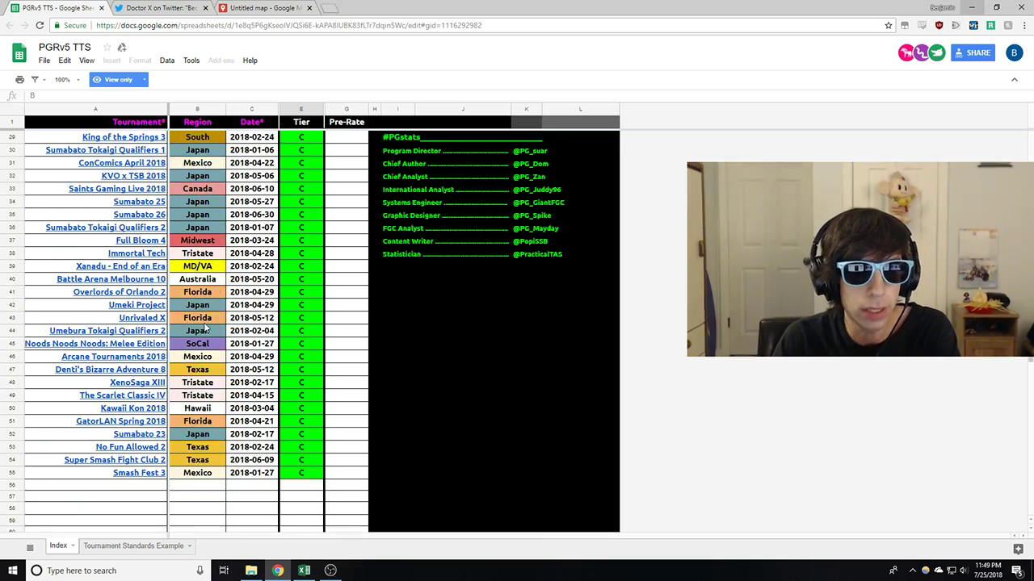
{"action": "scroll", "coordinate": [205, 321], "scroll_direction": "up", "scroll_amount": 9}
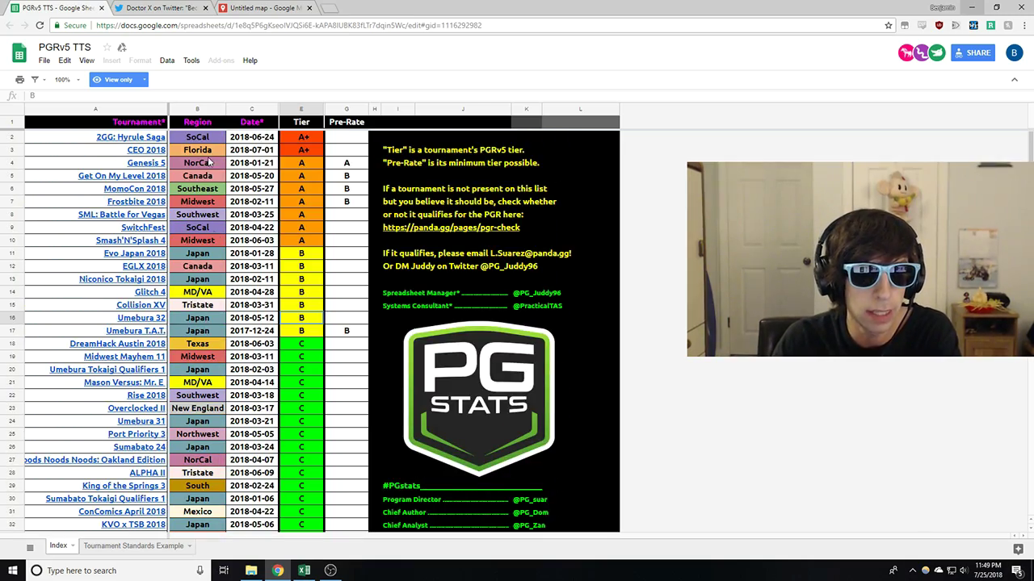
{"action": "scroll", "coordinate": [208, 162], "scroll_direction": "down", "scroll_amount": 9}
{"action": "scroll", "coordinate": [214, 365], "scroll_direction": "up", "scroll_amount": 9}
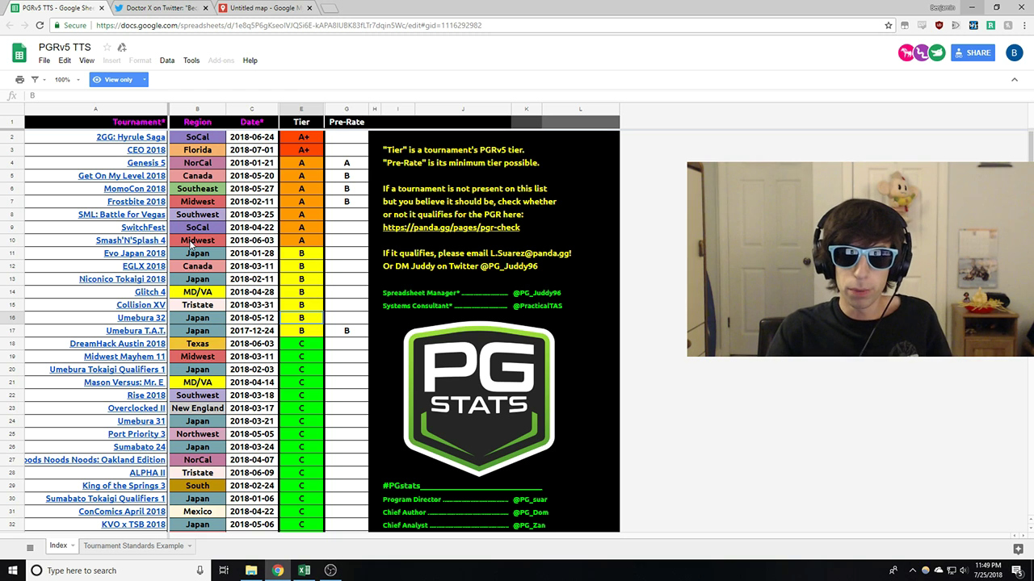
{"action": "left_click", "coordinate": [545, 188]}
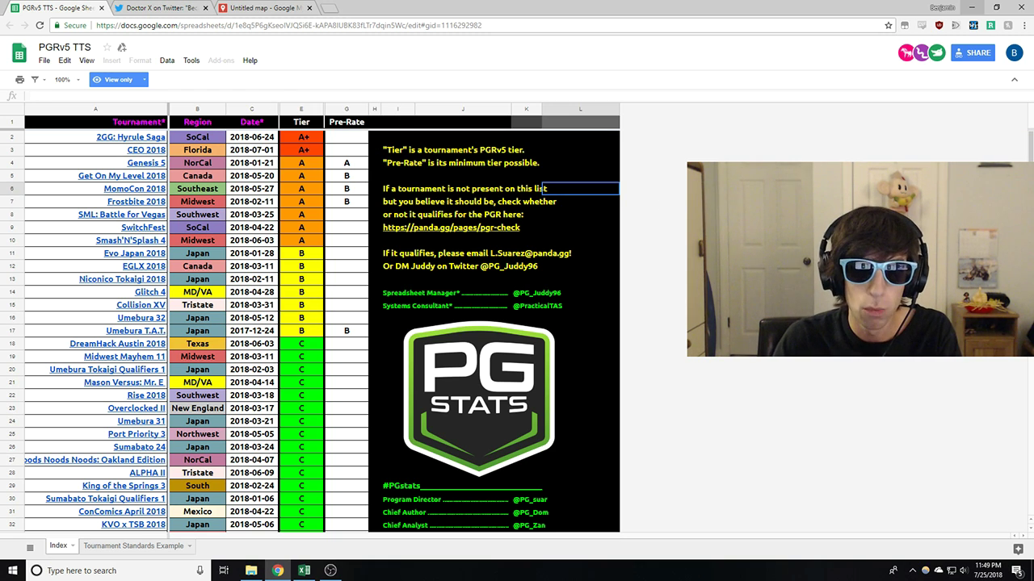
{"action": "left_click", "coordinate": [577, 175]}
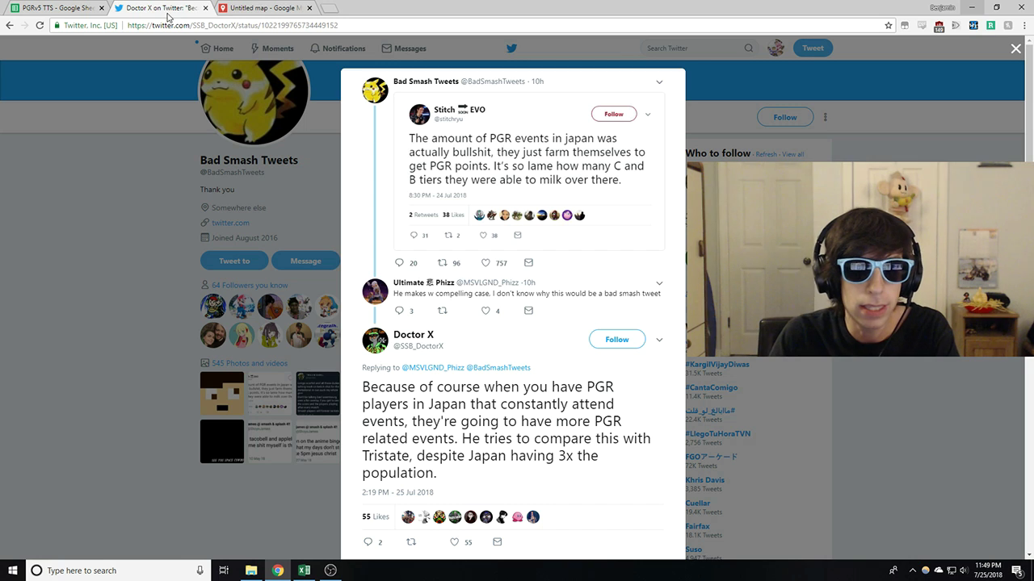
{"action": "left_click", "coordinate": [166, 10]}
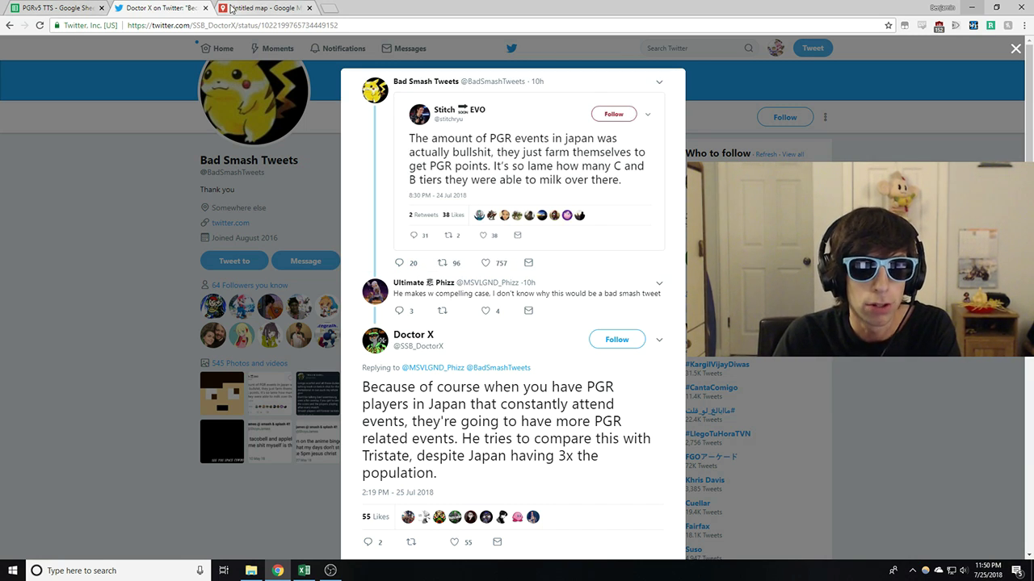
Step: Open the blank map and centre it on the western United States
{"action": "left_click", "coordinate": [232, 8]}
{"action": "left_click_drag", "start_coordinate": [538, 386], "coordinate": [385, 412]}
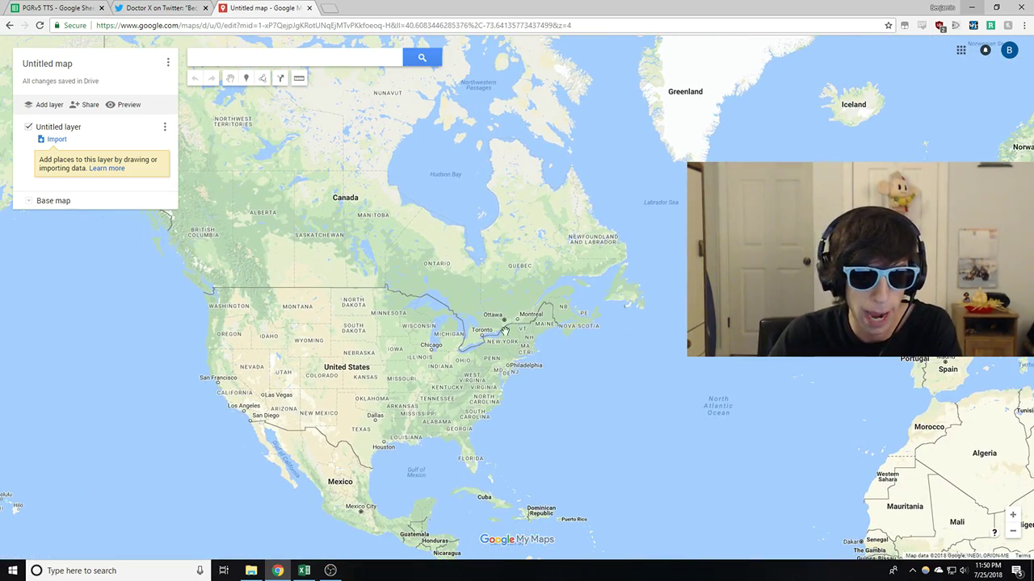
{"action": "scroll", "coordinate": [347, 321], "scroll_direction": "up", "scroll_amount": 2}
{"action": "left_click_drag", "start_coordinate": [303, 396], "coordinate": [495, 281]}
{"action": "scroll", "coordinate": [553, 323], "scroll_direction": "down", "scroll_amount": 1}
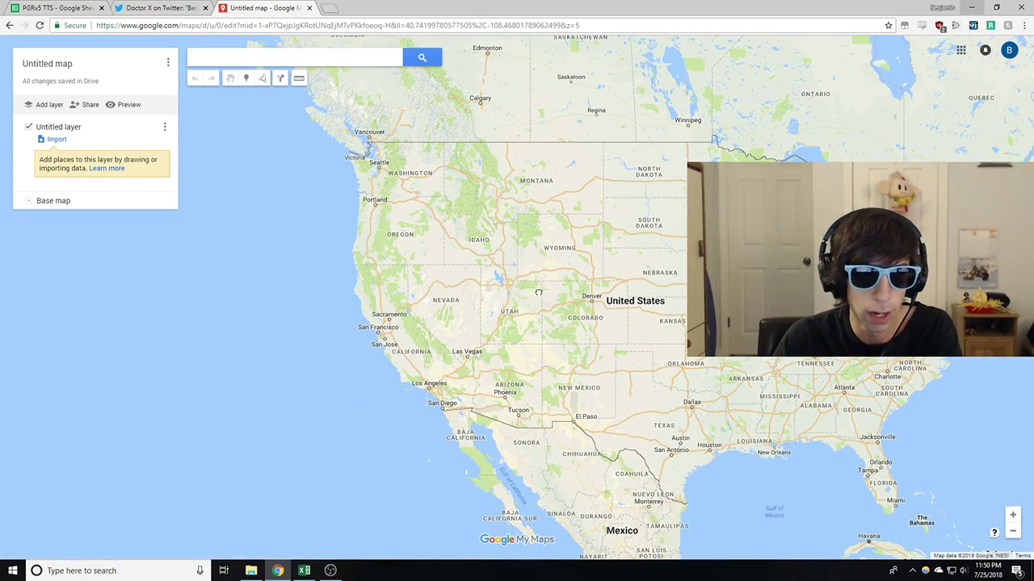
Step: Trace Polygon 1 through Washington–Idaho, Montana, Nebraska, New Mexico and Nevada (470,193 sq mi)
{"action": "left_click", "coordinate": [261, 88]}
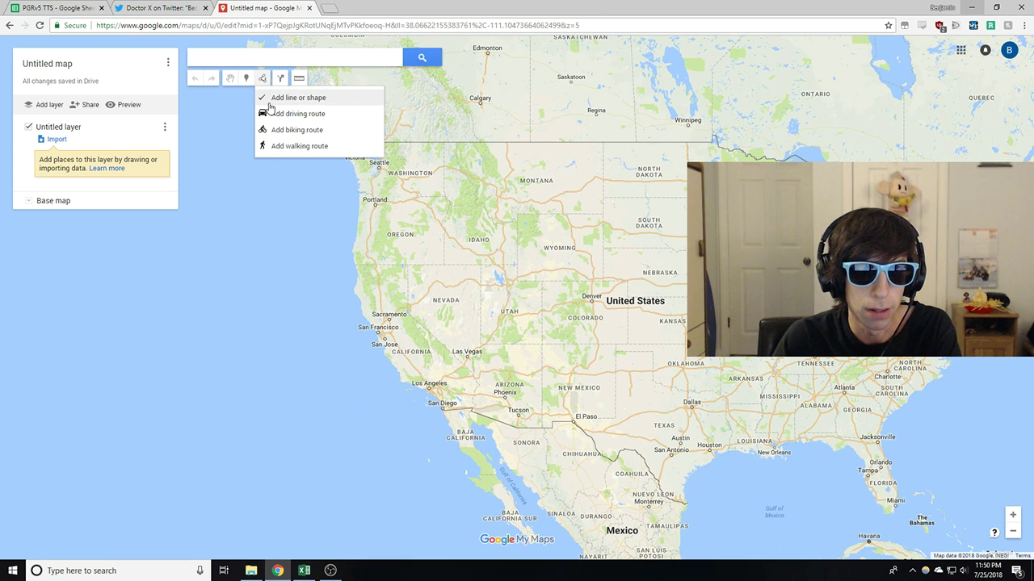
{"action": "left_click", "coordinate": [290, 99]}
{"action": "left_click", "coordinate": [437, 195]}
{"action": "left_click", "coordinate": [615, 187]}
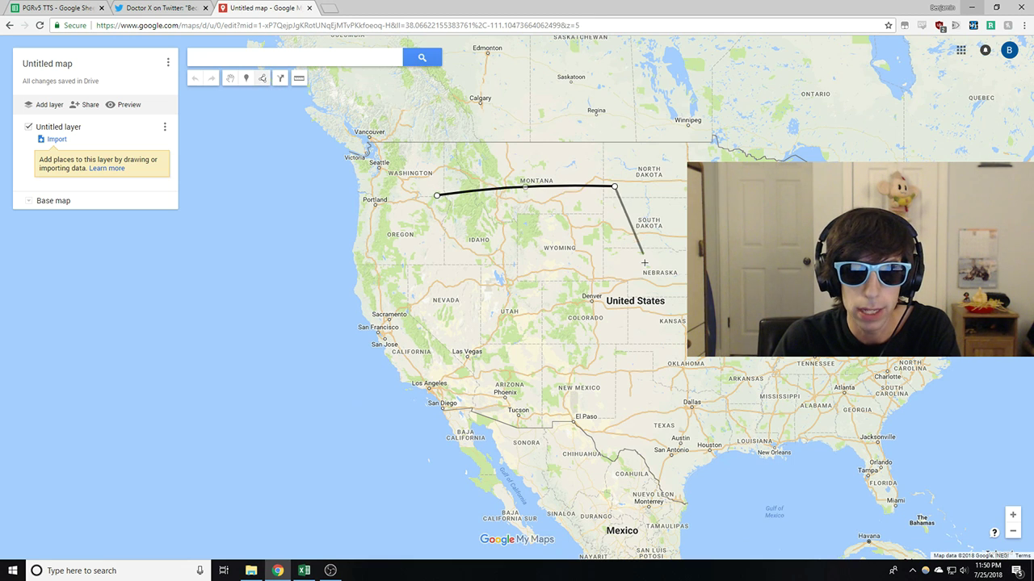
{"action": "left_click", "coordinate": [645, 266]}
{"action": "left_click", "coordinate": [572, 388]}
{"action": "left_click", "coordinate": [457, 287]}
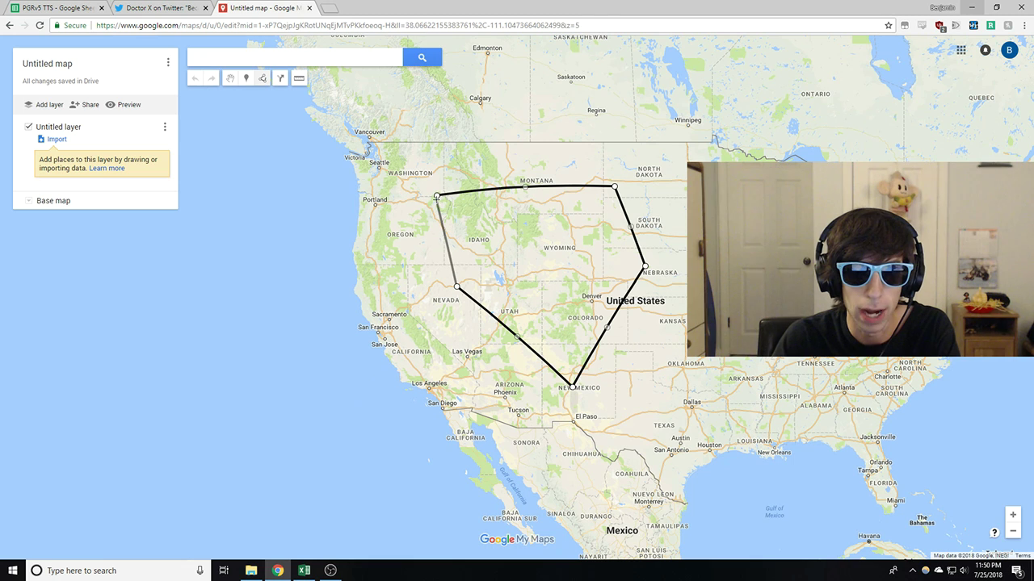
{"action": "left_click", "coordinate": [437, 196]}
{"action": "left_click", "coordinate": [438, 197]}
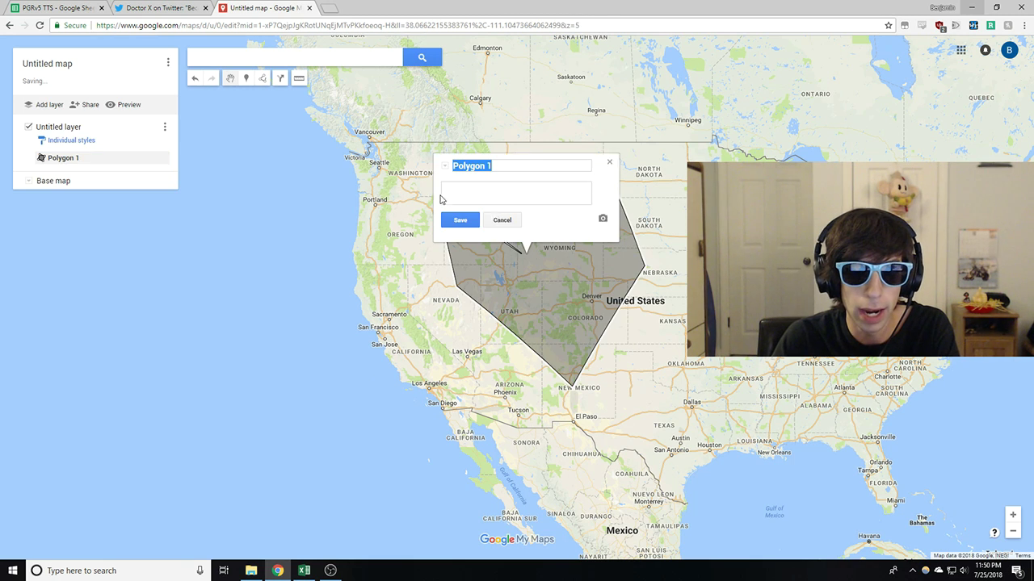
{"action": "left_click", "coordinate": [461, 229]}
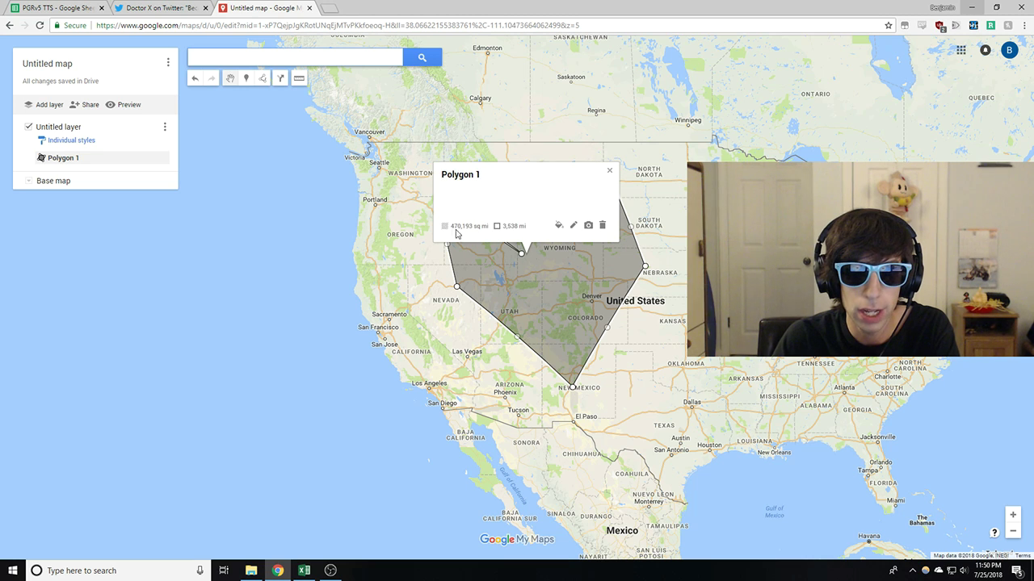
{"action": "left_click_drag", "start_coordinate": [453, 230], "coordinate": [477, 232]}
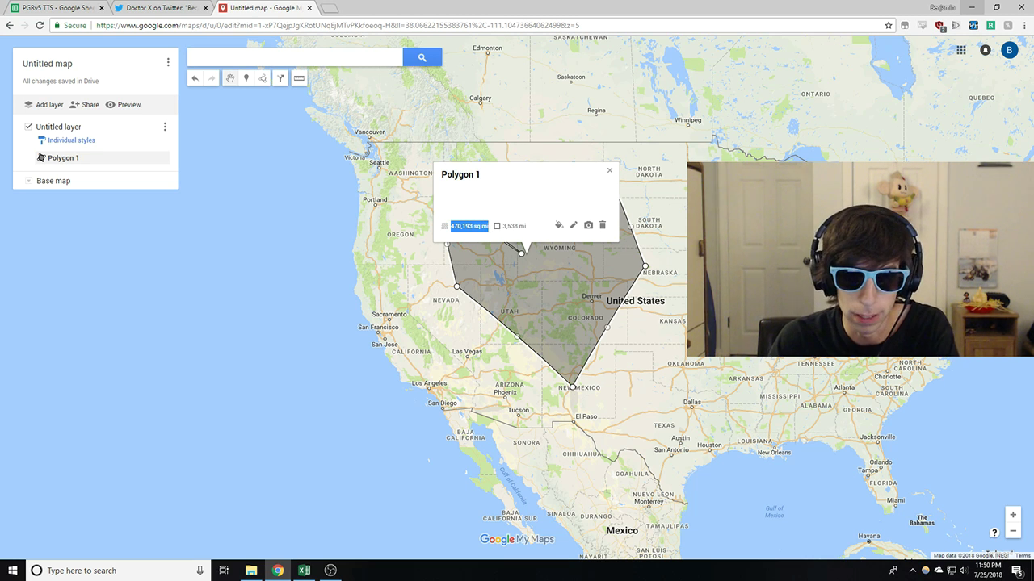
{"action": "key", "text": "Escape"}
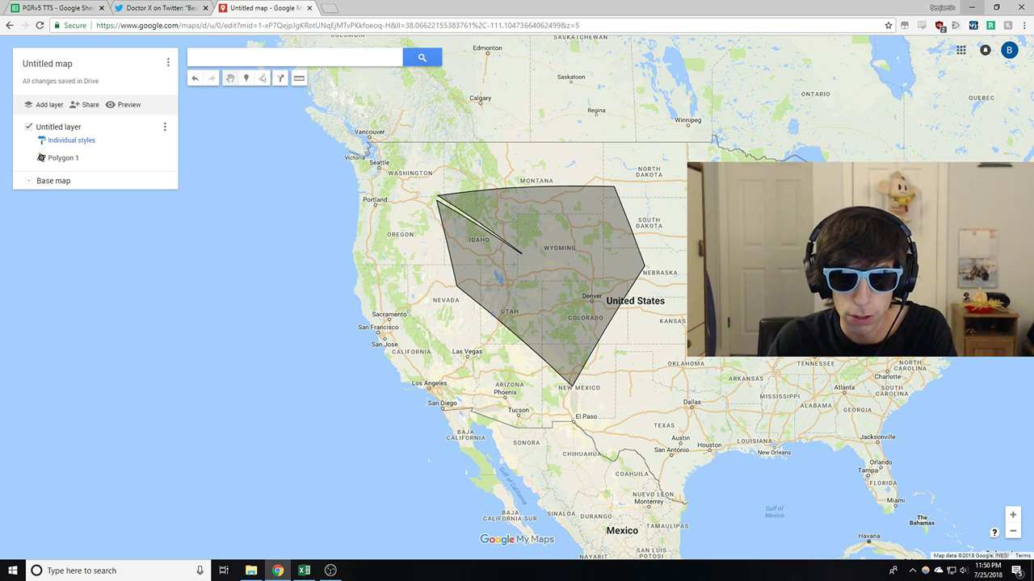
{"action": "left_click", "coordinate": [80, 9]}
{"action": "left_click_drag", "start_coordinate": [209, 165], "coordinate": [203, 283]}
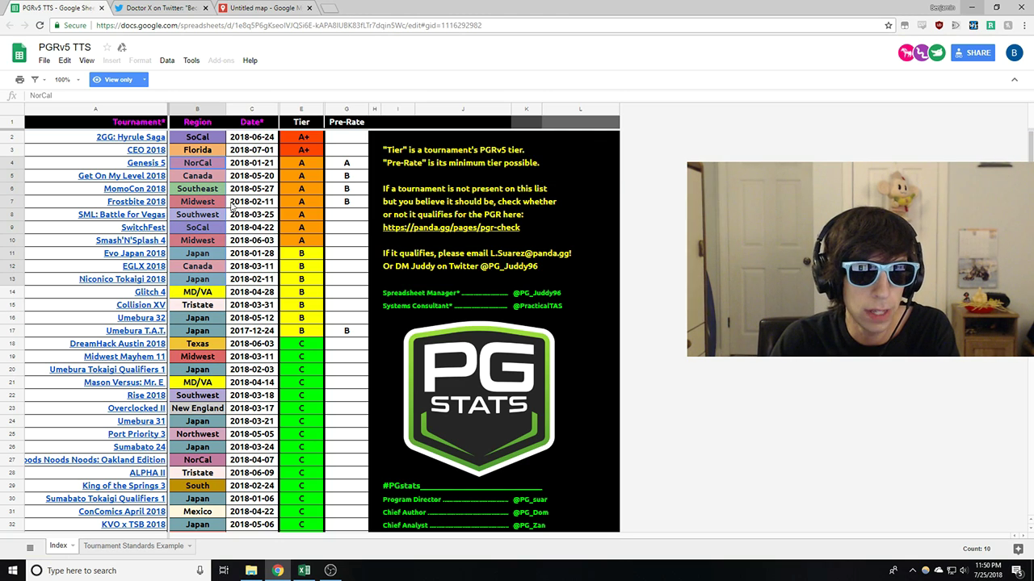
{"action": "scroll", "coordinate": [205, 322], "scroll_direction": "down", "scroll_amount": 5}
{"action": "scroll", "coordinate": [214, 311], "scroll_direction": "up", "scroll_amount": 5}
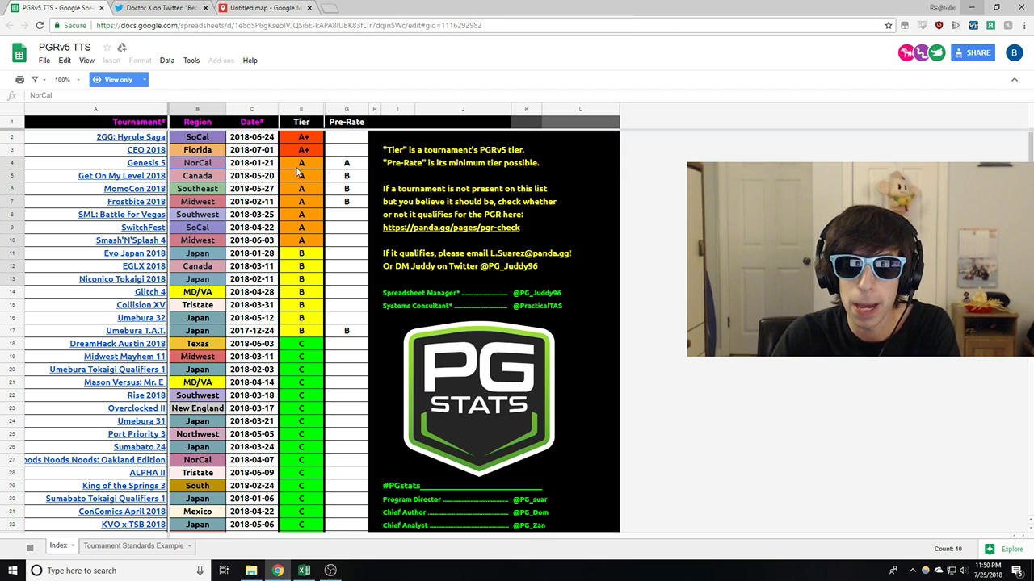
{"action": "key", "text": "ctrl+Tab"}
{"action": "key", "text": "ctrl+Tab"}
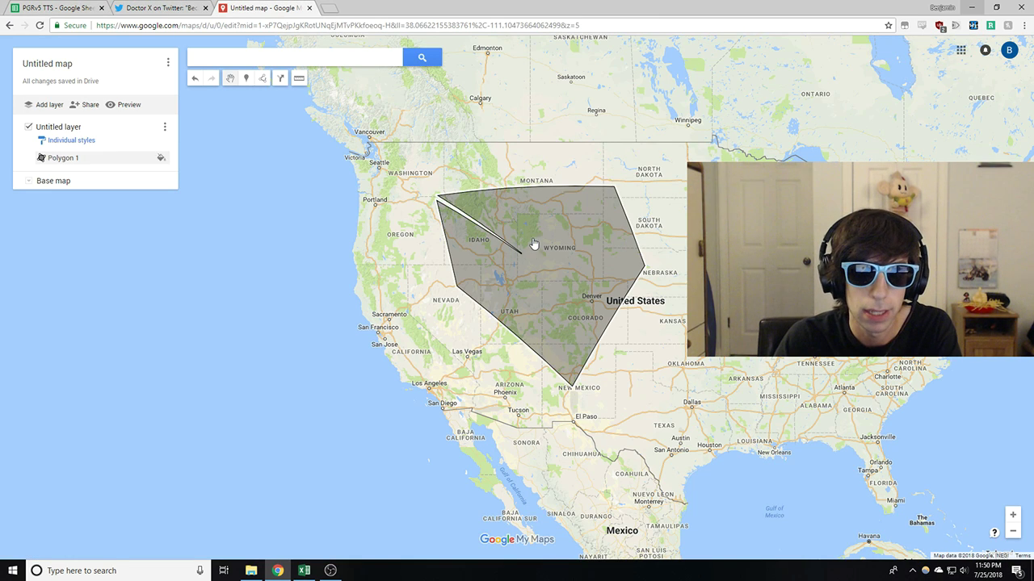
Step: Select Polygon 1 and delete it from the map
{"action": "left_click", "coordinate": [437, 197]}
{"action": "left_click", "coordinate": [529, 295]}
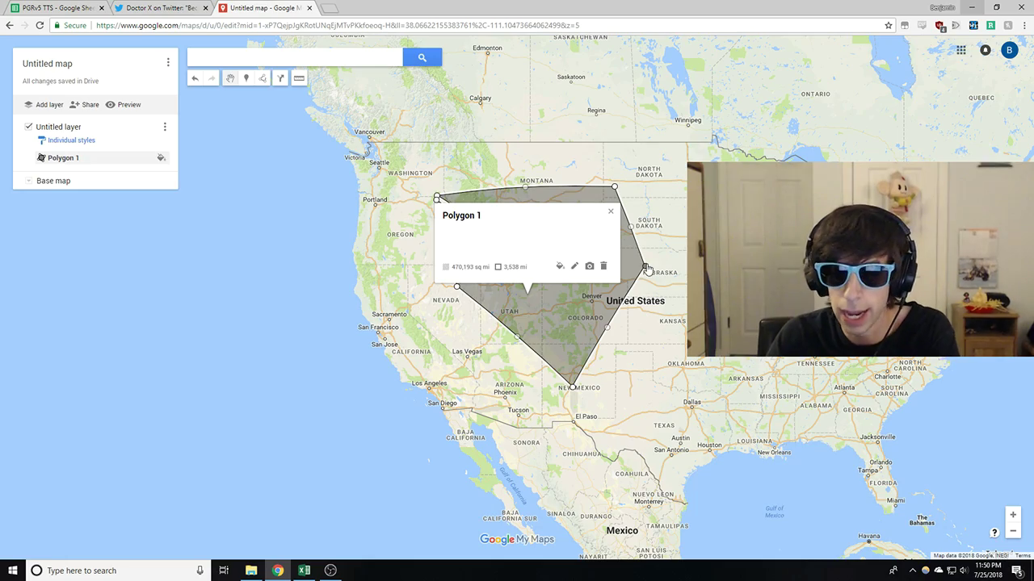
{"action": "key", "text": "Delete"}
{"action": "scroll", "coordinate": [462, 311], "scroll_direction": "up", "scroll_amount": 3}
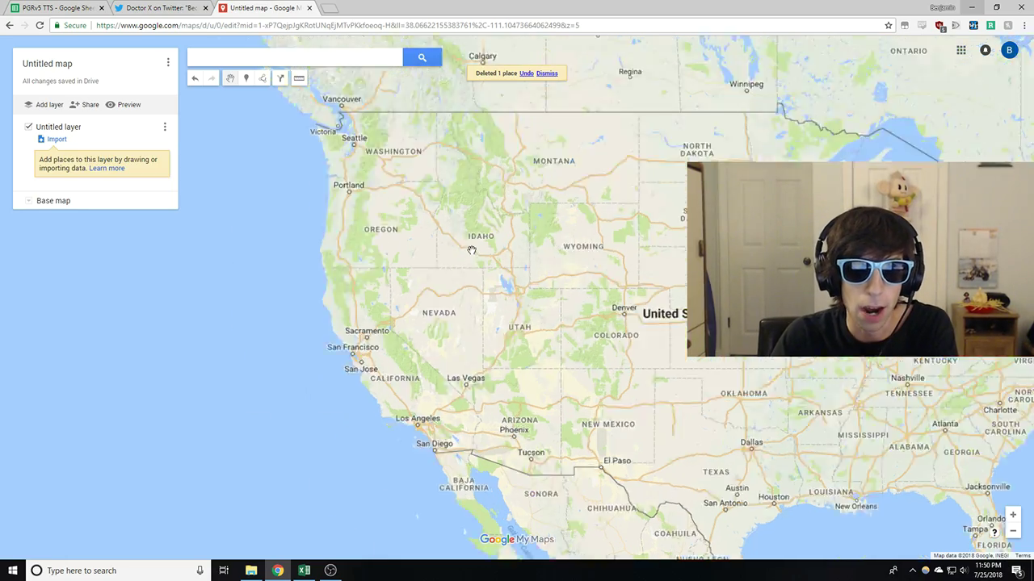
{"action": "scroll", "coordinate": [438, 301], "scroll_direction": "down", "scroll_amount": 2}
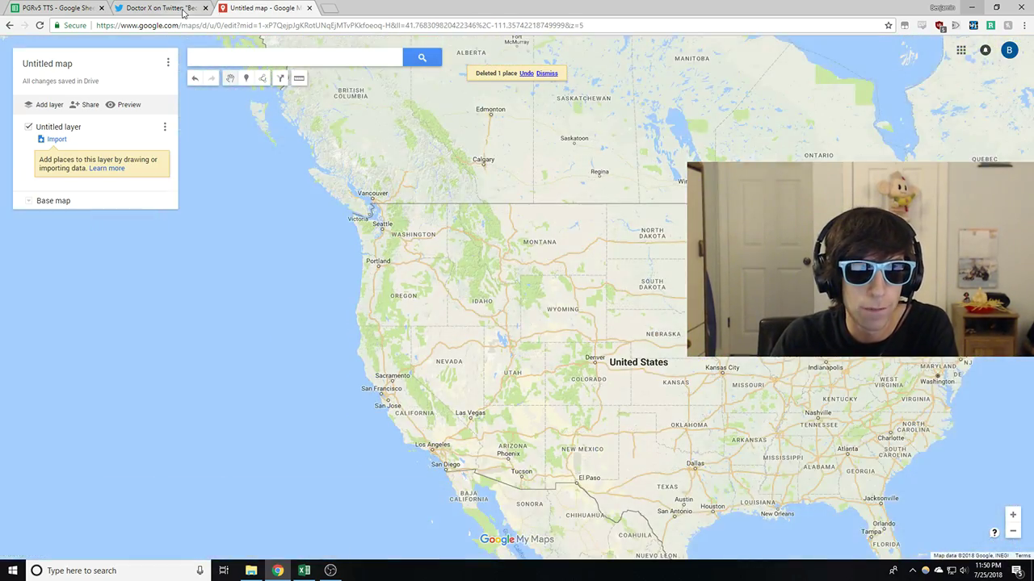
Step: Switch over to the tournament spreadsheet tab
{"action": "key", "text": "ctrl+shift+Tab"}
{"action": "key", "text": "ctrl+shift+Tab"}
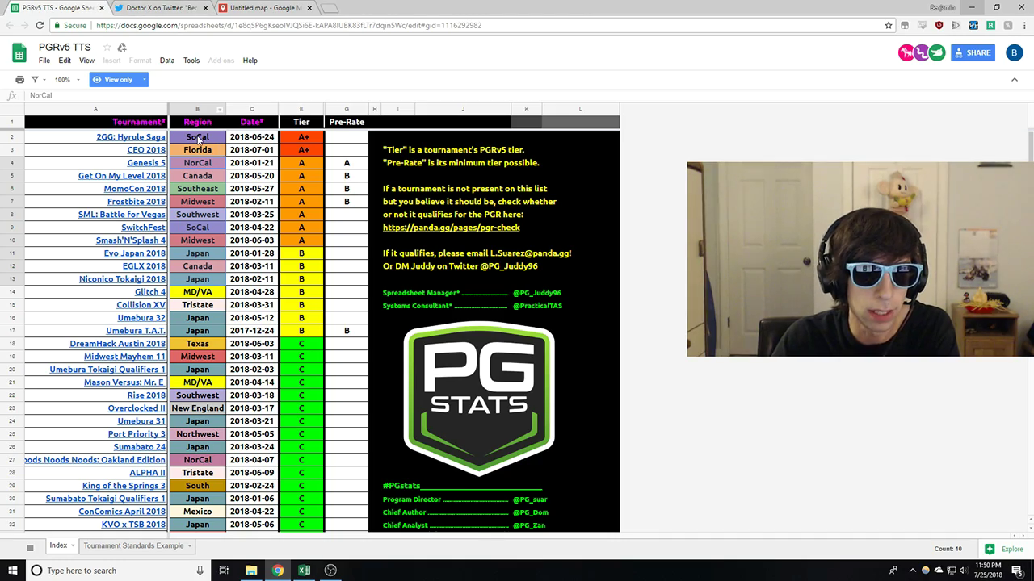
{"action": "key", "text": "ctrl+shift+Tab"}
{"action": "scroll", "coordinate": [457, 306], "scroll_direction": "up", "scroll_amount": 3}
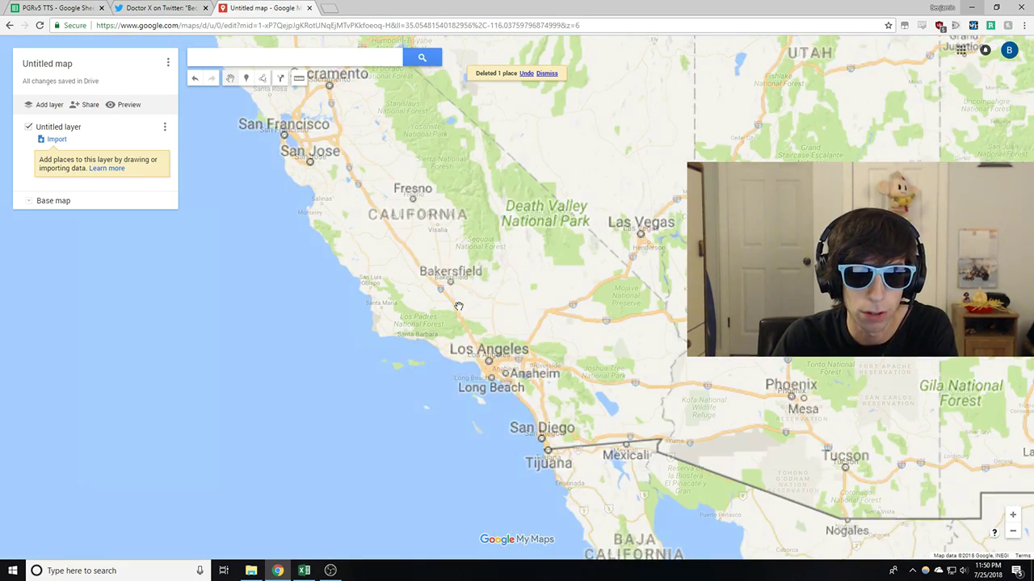
Step: Start a new shape with corners at Death Valley, near Mohave and along the Colorado River
{"action": "left_click", "coordinate": [265, 79]}
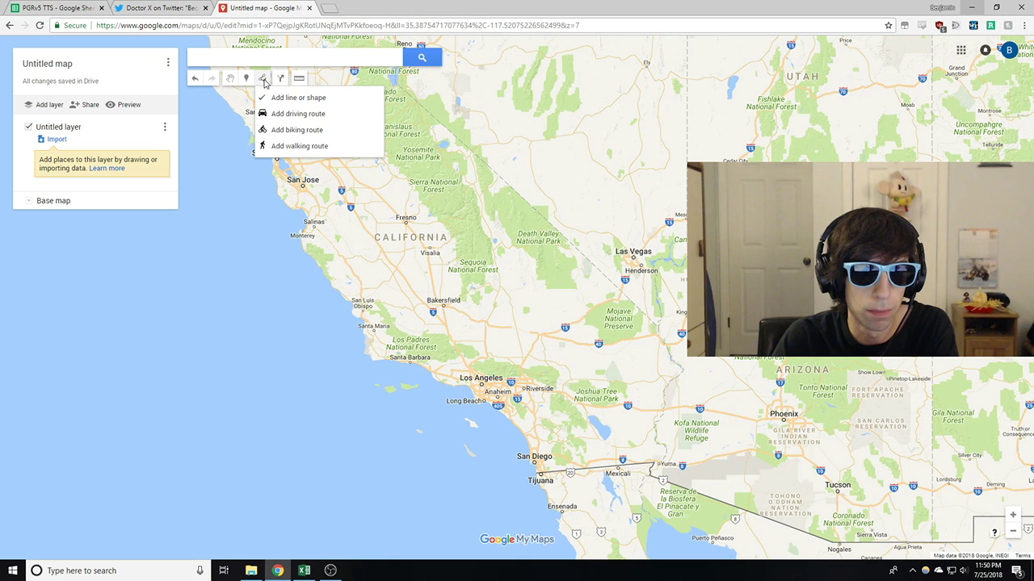
{"action": "left_click", "coordinate": [275, 97]}
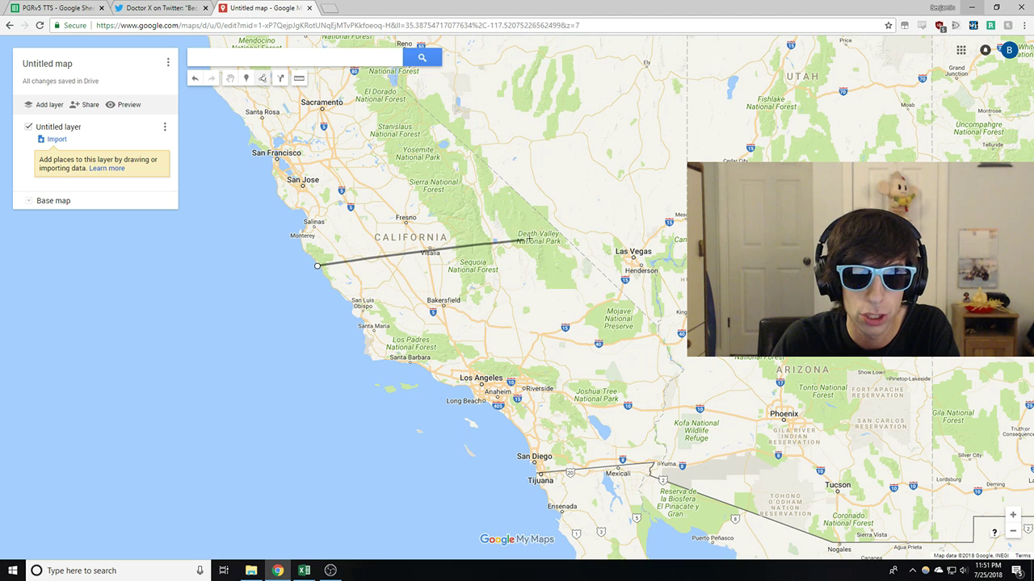
{"action": "left_click", "coordinate": [552, 229]}
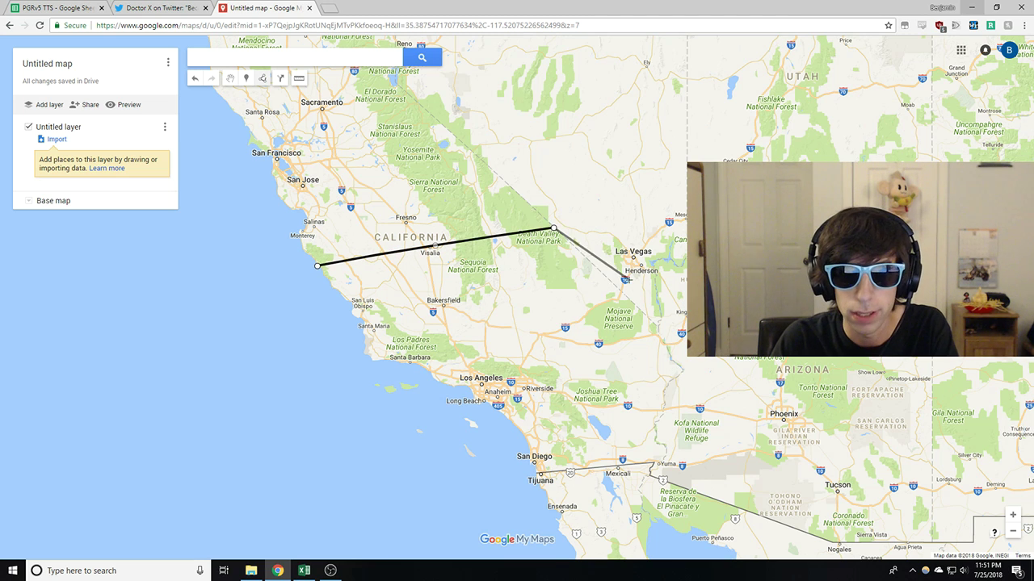
{"action": "left_click", "coordinate": [658, 325]}
{"action": "scroll", "coordinate": [677, 338], "scroll_direction": "up", "scroll_amount": 2}
{"action": "scroll", "coordinate": [615, 285], "scroll_direction": "up", "scroll_amount": 3}
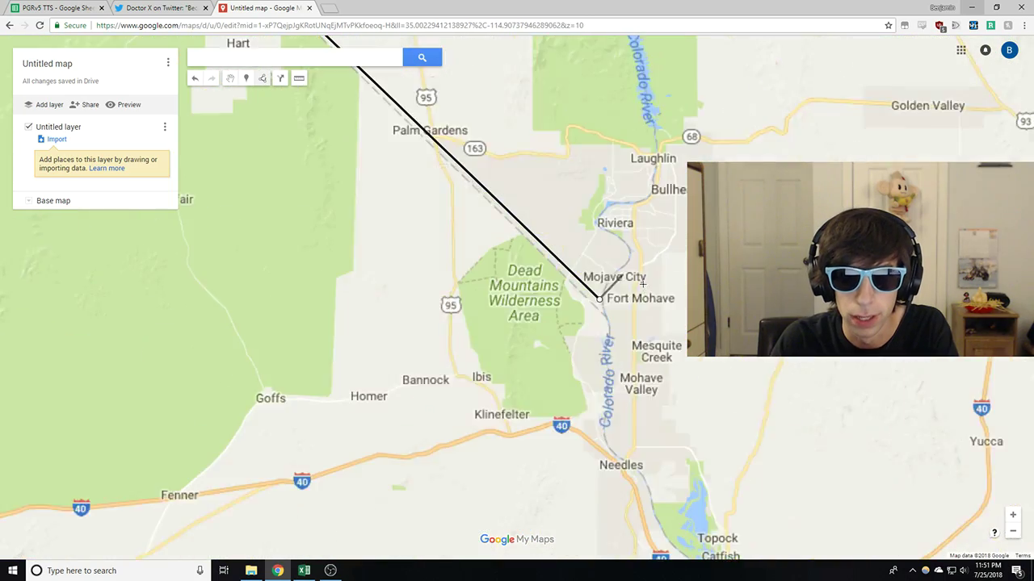
{"action": "left_click", "coordinate": [588, 340]}
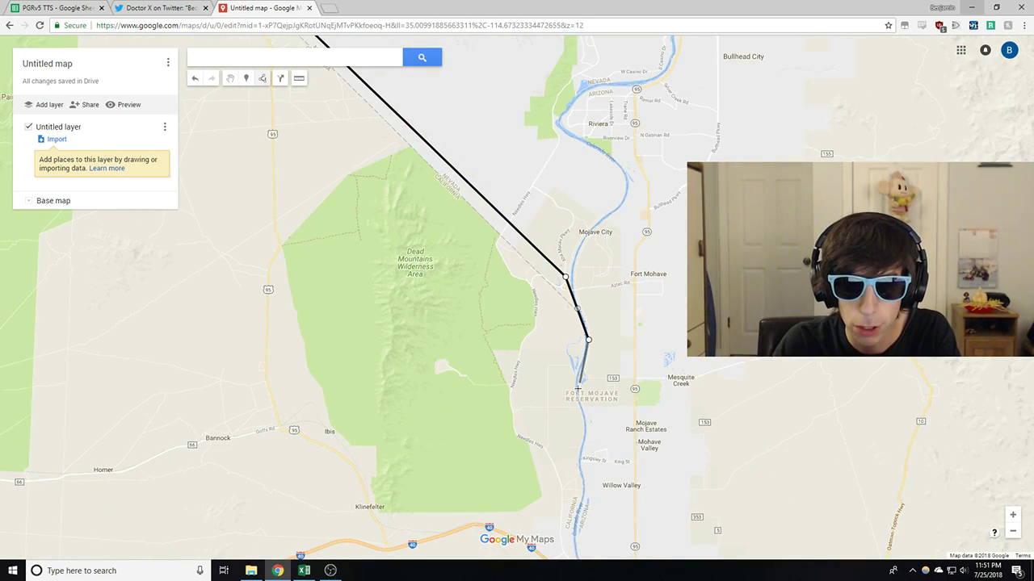
{"action": "left_click", "coordinate": [574, 384]}
{"action": "left_click", "coordinate": [582, 415]}
{"action": "left_click", "coordinate": [581, 452]}
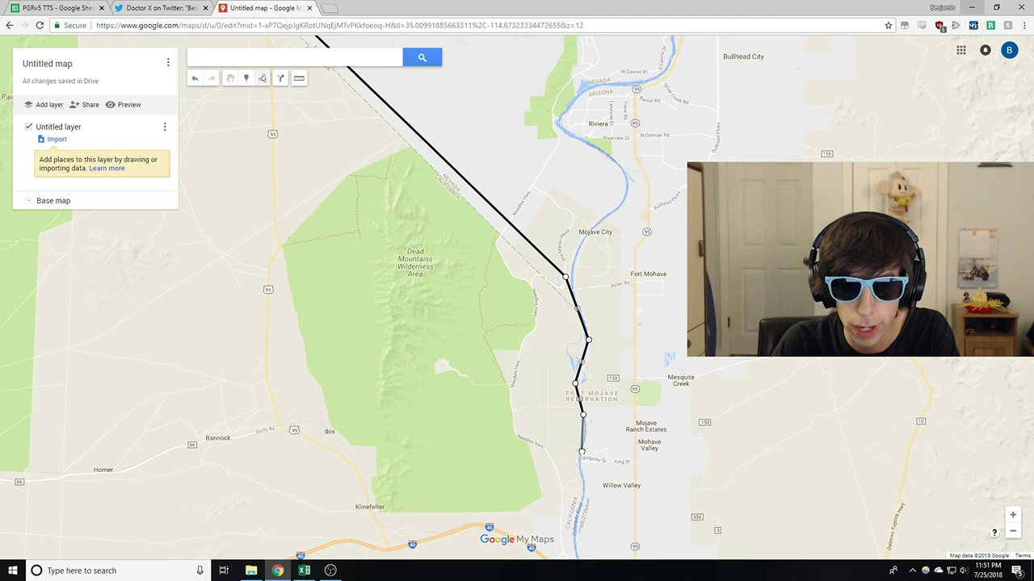
{"action": "left_click", "coordinate": [581, 475]}
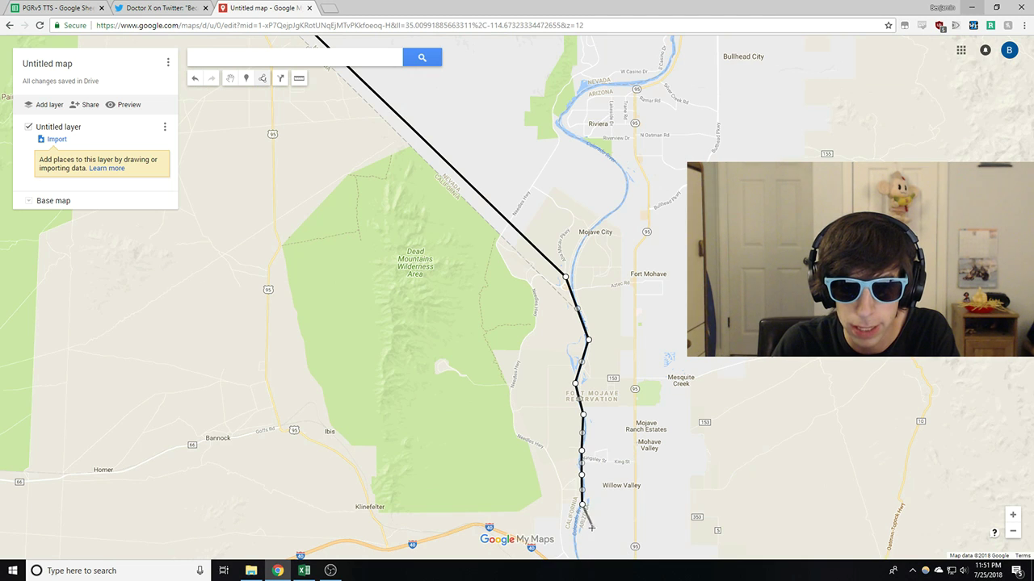
Step: Continue the border south past Needles to Moabi Regional Park
{"action": "key", "text": "Down"}
{"action": "key", "text": "Down"}
{"action": "key", "text": "Down"}
{"action": "key", "text": "Down"}
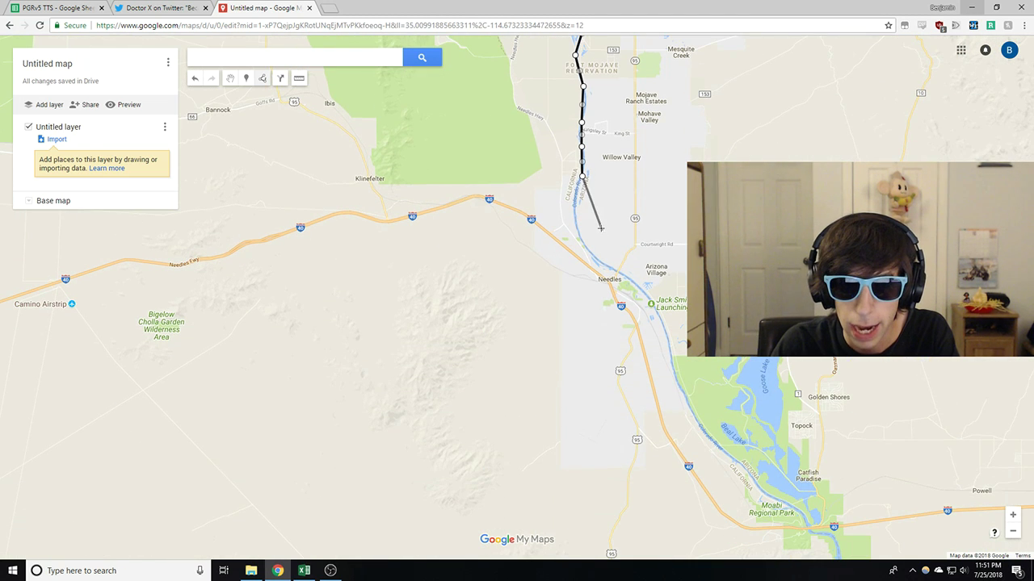
{"action": "left_click", "coordinate": [574, 212]}
{"action": "left_click", "coordinate": [582, 241]}
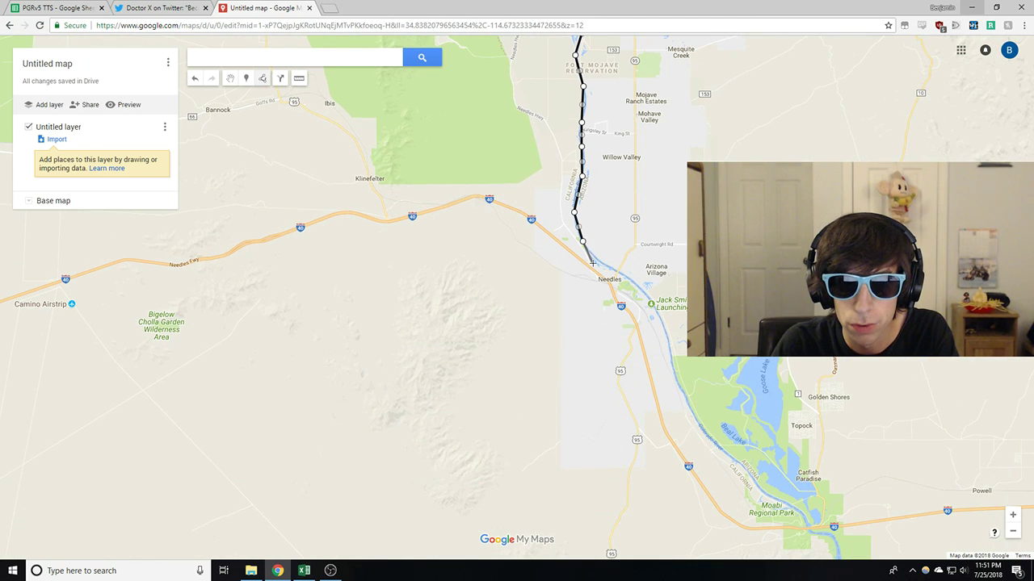
{"action": "left_click", "coordinate": [608, 270]}
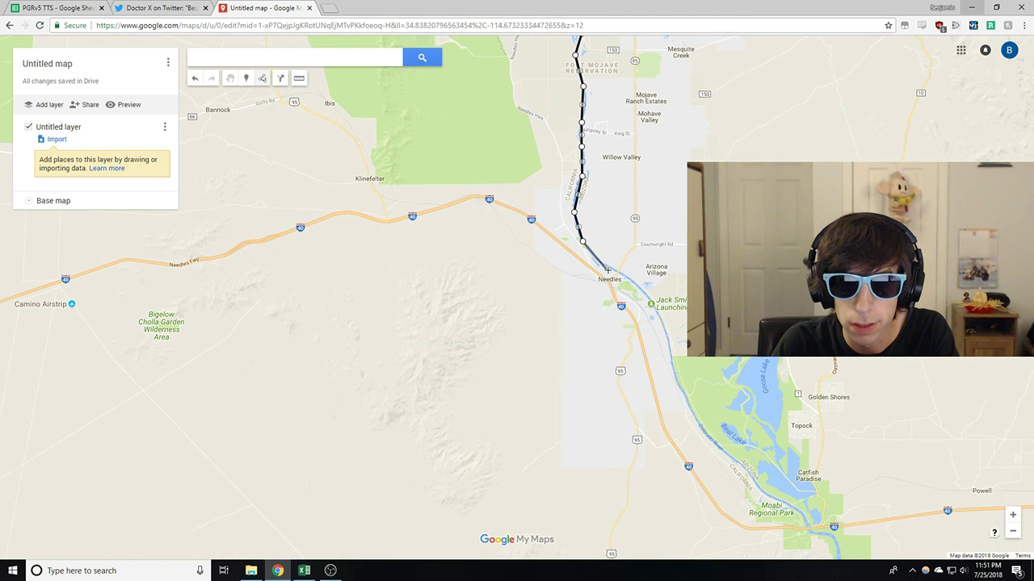
{"action": "left_click", "coordinate": [664, 325]}
{"action": "left_click", "coordinate": [678, 388]}
{"action": "left_click", "coordinate": [718, 449]}
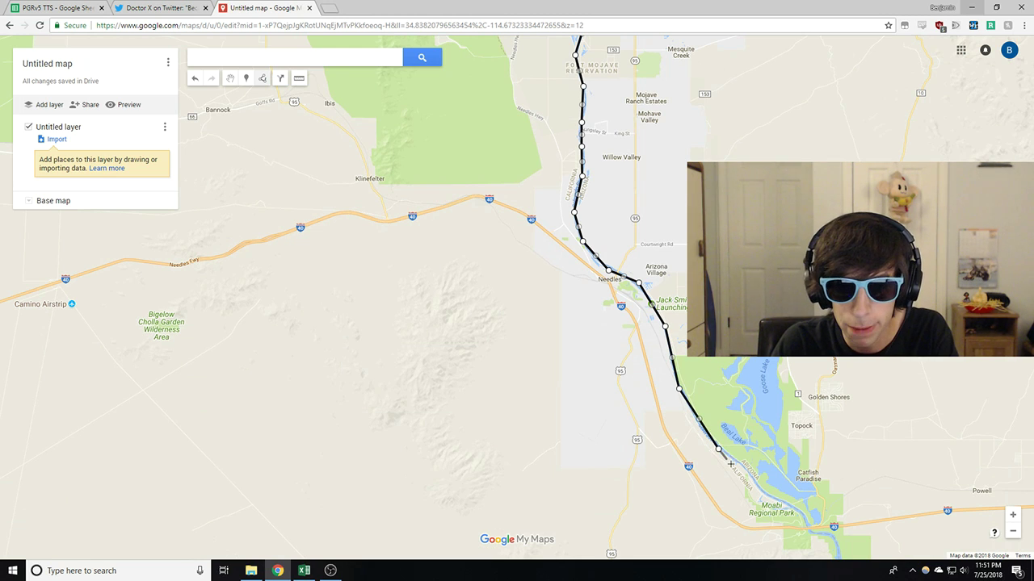
{"action": "left_click", "coordinate": [753, 476]}
{"action": "left_click", "coordinate": [763, 492]}
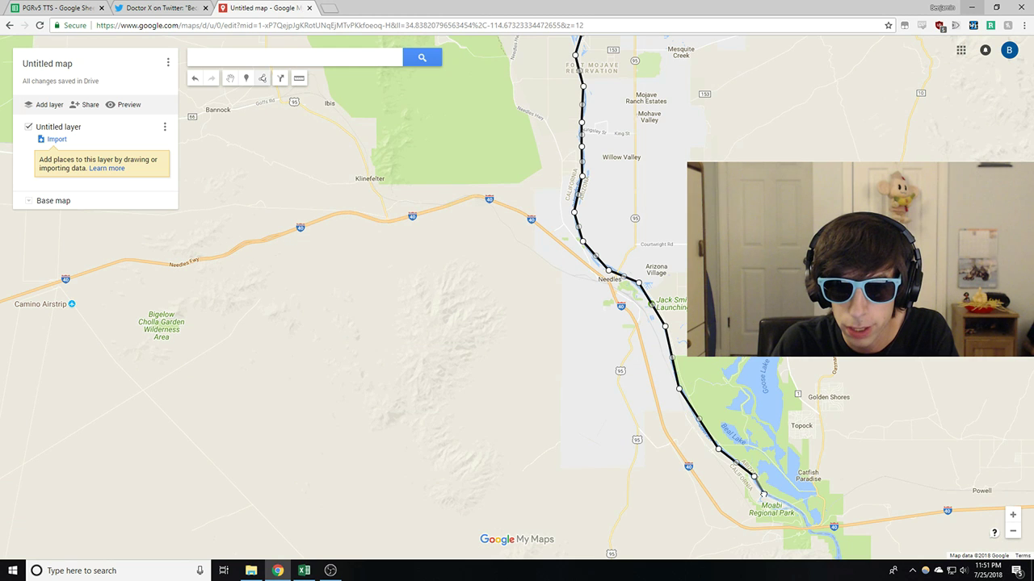
{"action": "left_click", "coordinate": [802, 512]}
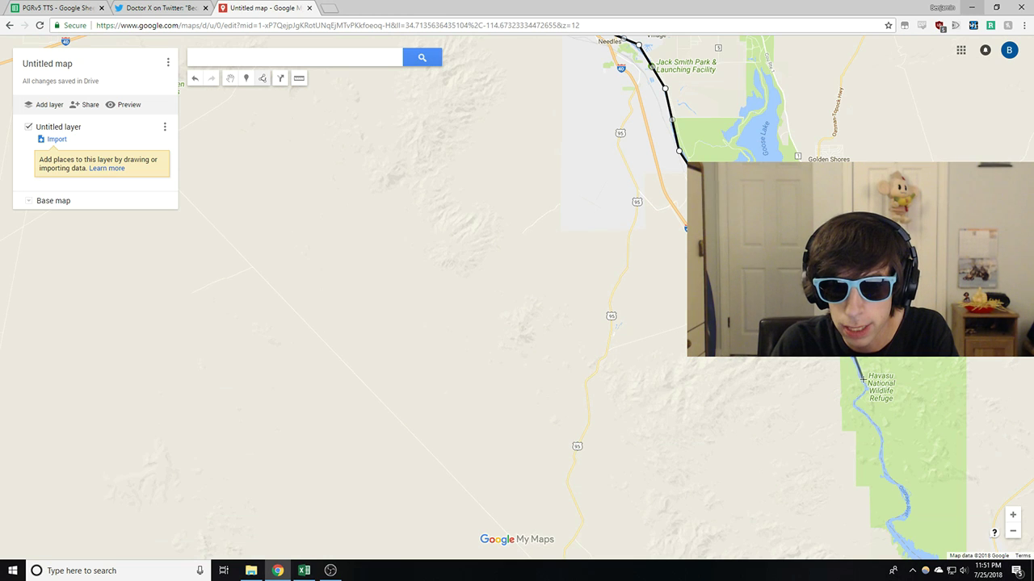
Step: Trace the border through the Havasu wildlife refuge, then centre the tournaments map on North America
{"action": "left_click", "coordinate": [855, 402]}
{"action": "left_click", "coordinate": [875, 424]}
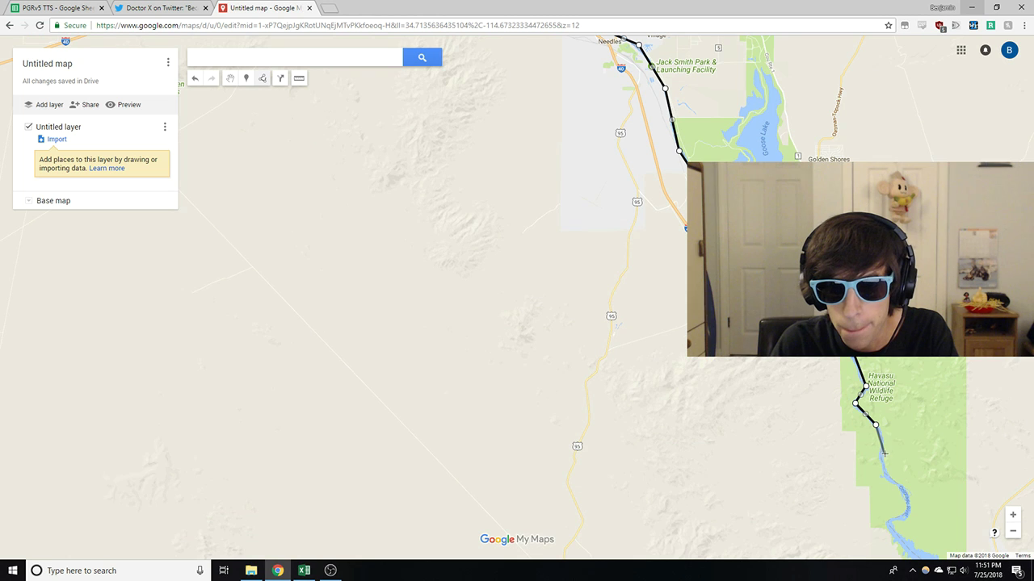
{"action": "left_click", "coordinate": [885, 462]}
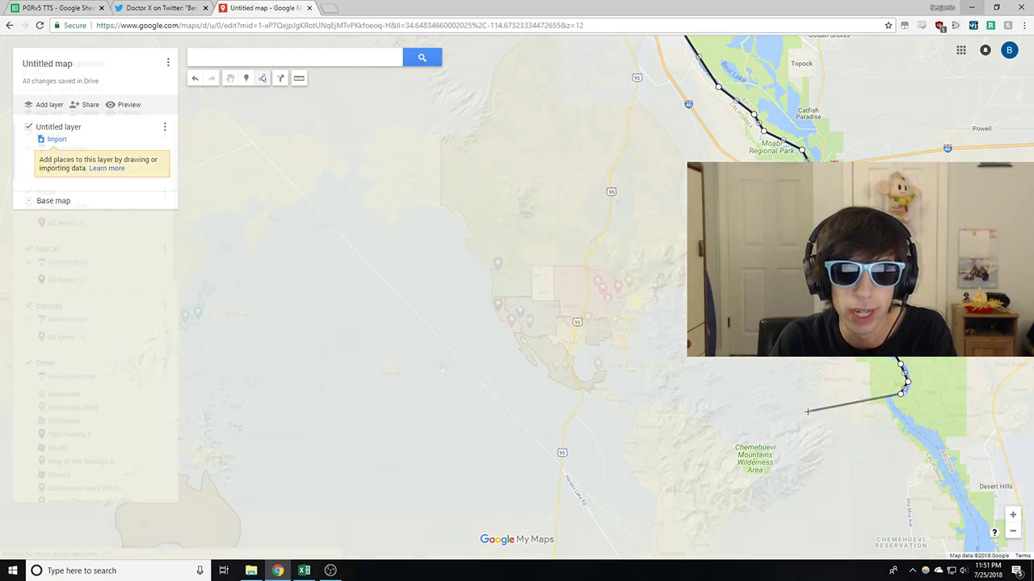
{"action": "left_click_drag", "start_coordinate": [419, 395], "coordinate": [311, 412]}
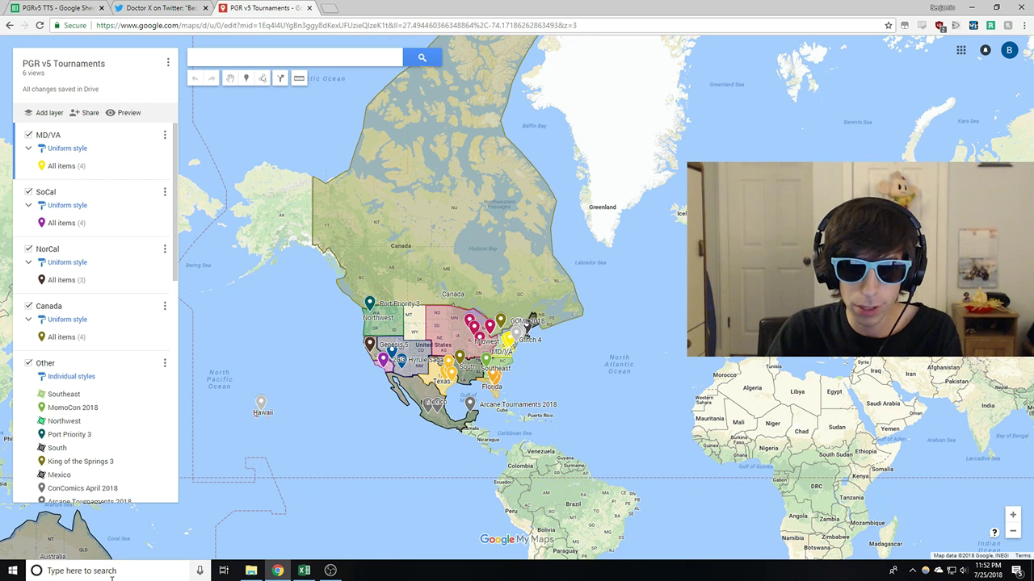
Step: Bring Japan's region card into view and select its 206,091 sq mi area figure
{"action": "scroll", "coordinate": [299, 401], "scroll_direction": "up", "scroll_amount": 1}
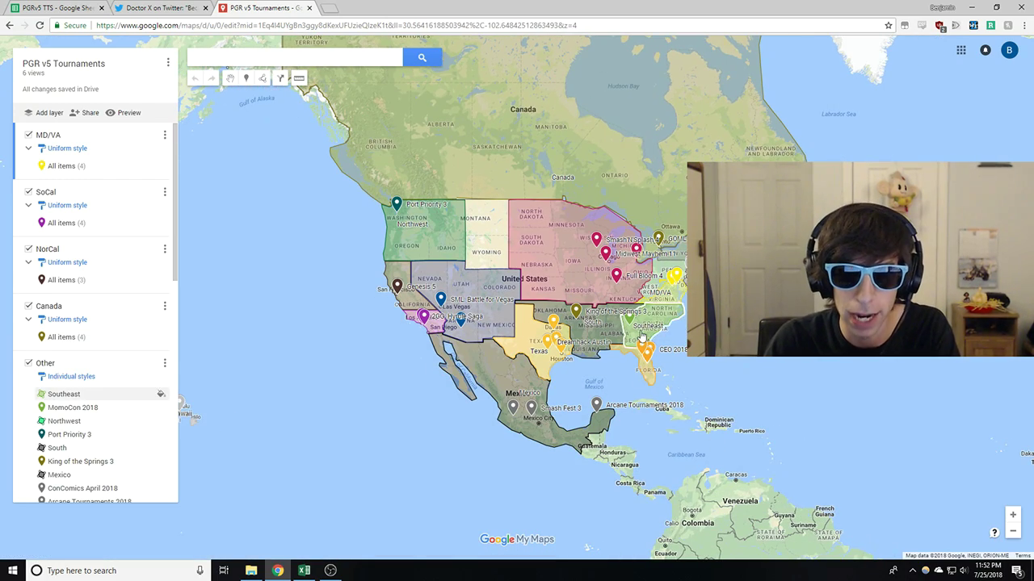
{"action": "scroll", "coordinate": [638, 325], "scroll_direction": "up", "scroll_amount": 1}
{"action": "left_click_drag", "start_coordinate": [638, 324], "coordinate": [752, 415]}
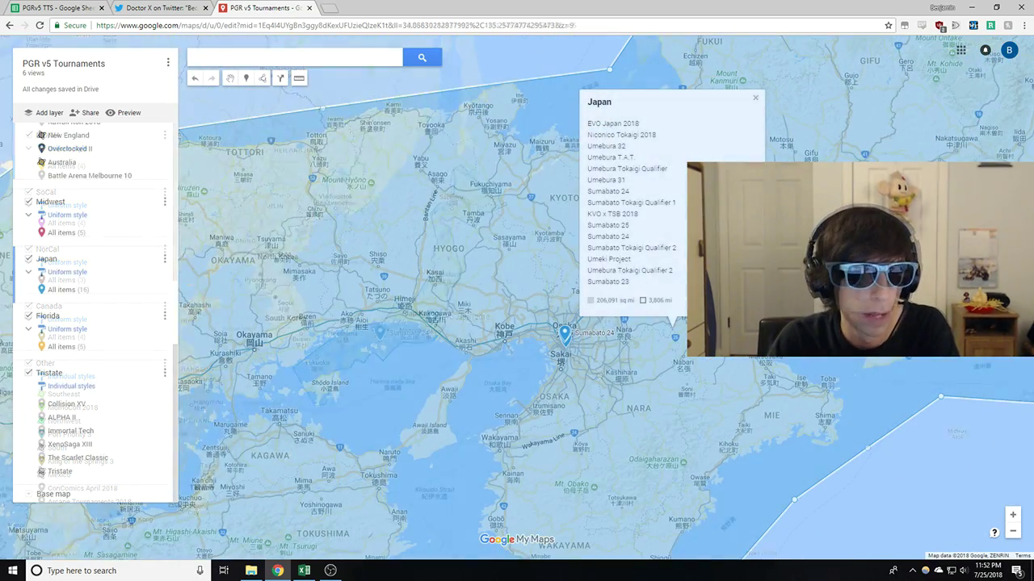
{"action": "left_click_drag", "start_coordinate": [943, 481], "coordinate": [744, 494]}
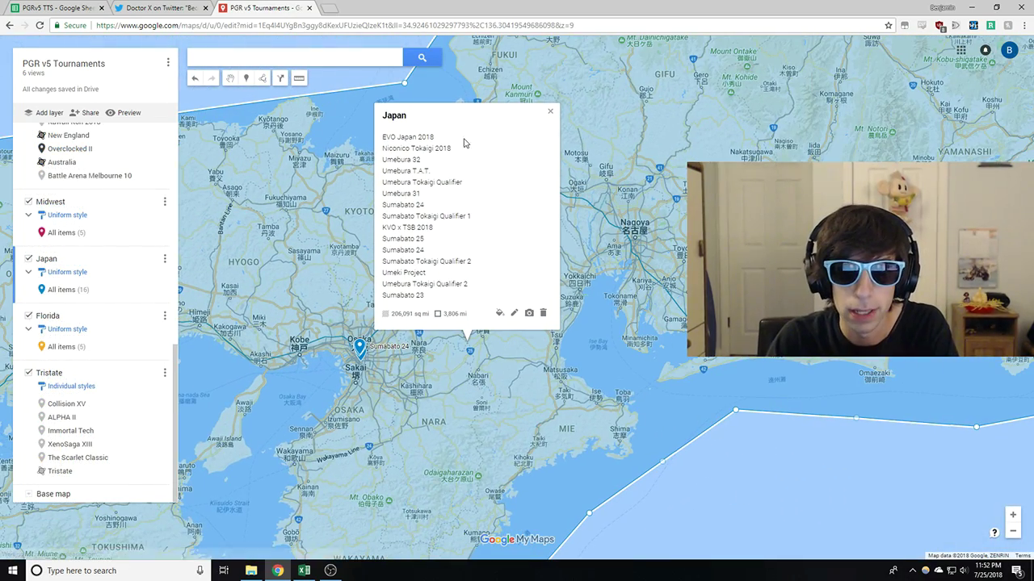
{"action": "double_click", "coordinate": [396, 322]}
{"action": "left_click", "coordinate": [410, 323]}
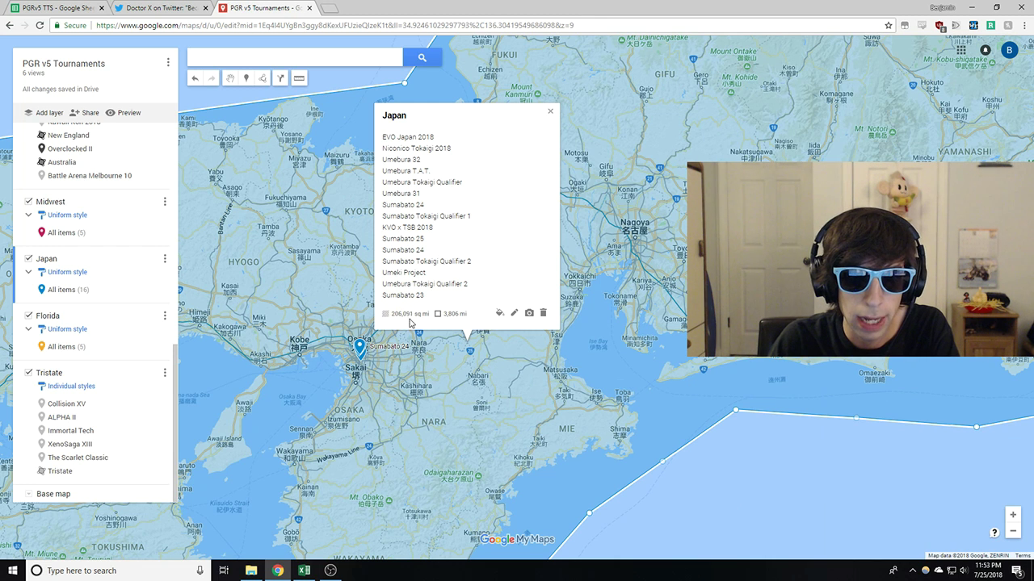
{"action": "left_click", "coordinate": [307, 571]}
Step: Enter headings Region, Size, PGR Events and Density in A1:D1, and Japan in A2
{"action": "left_click_drag", "start_coordinate": [585, 186], "coordinate": [347, 105]}
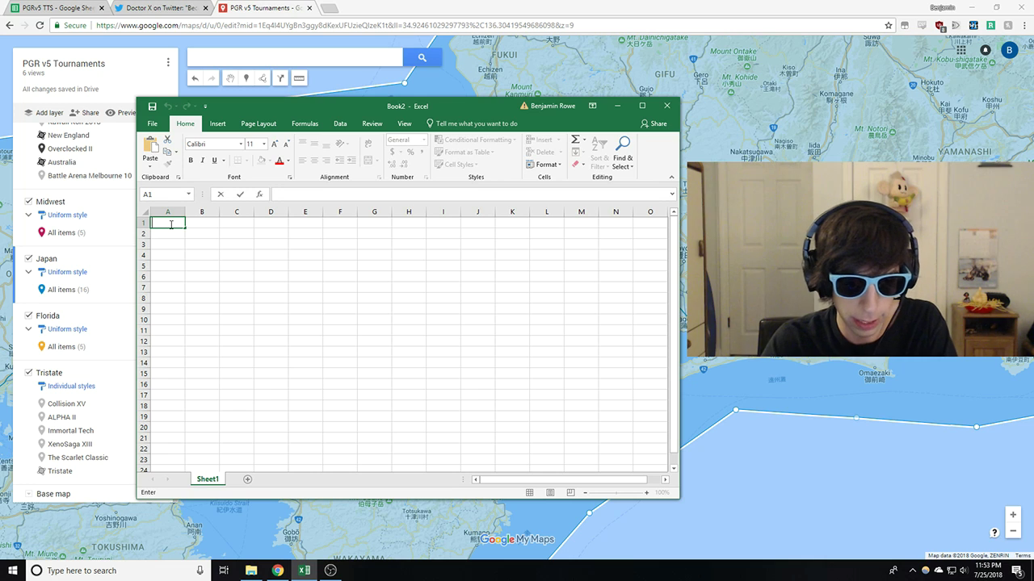
{"action": "type", "text": "egion"}
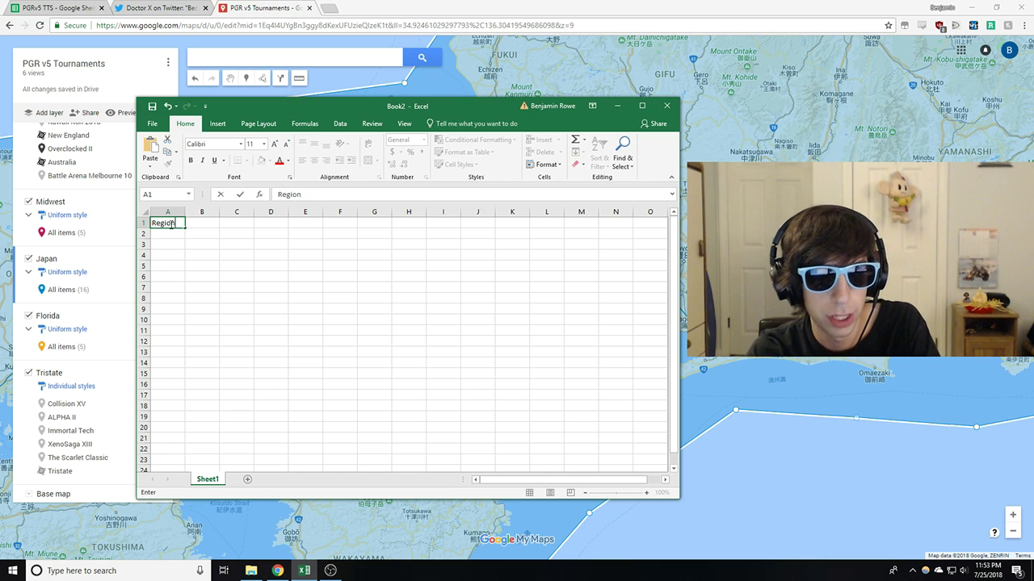
{"action": "key", "text": "Tab"}
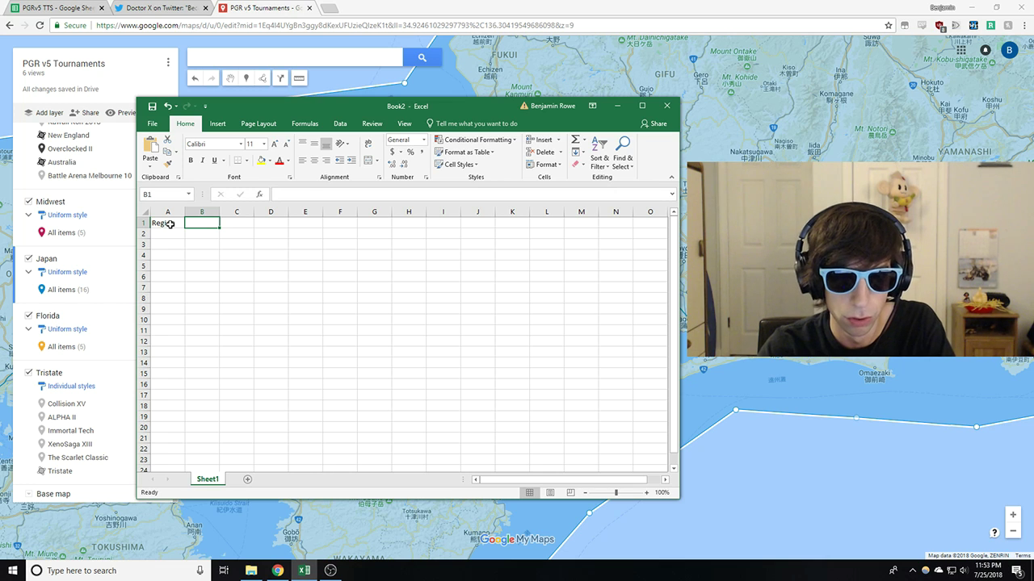
{"action": "type", "text": "Size"}
{"action": "key", "text": "Tab"}
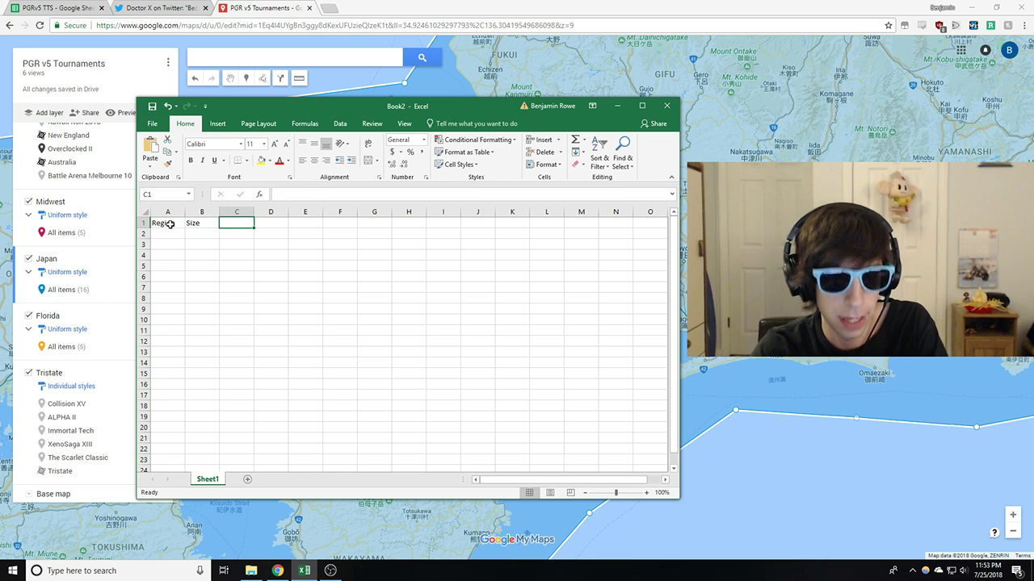
{"action": "type", "text": "PGR Events"}
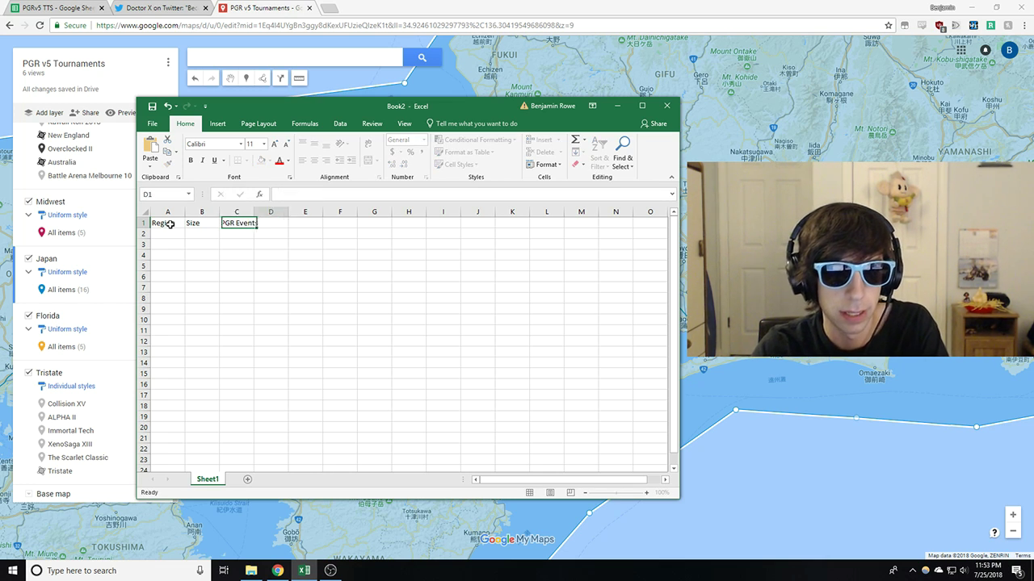
{"action": "key", "text": "Tab"}
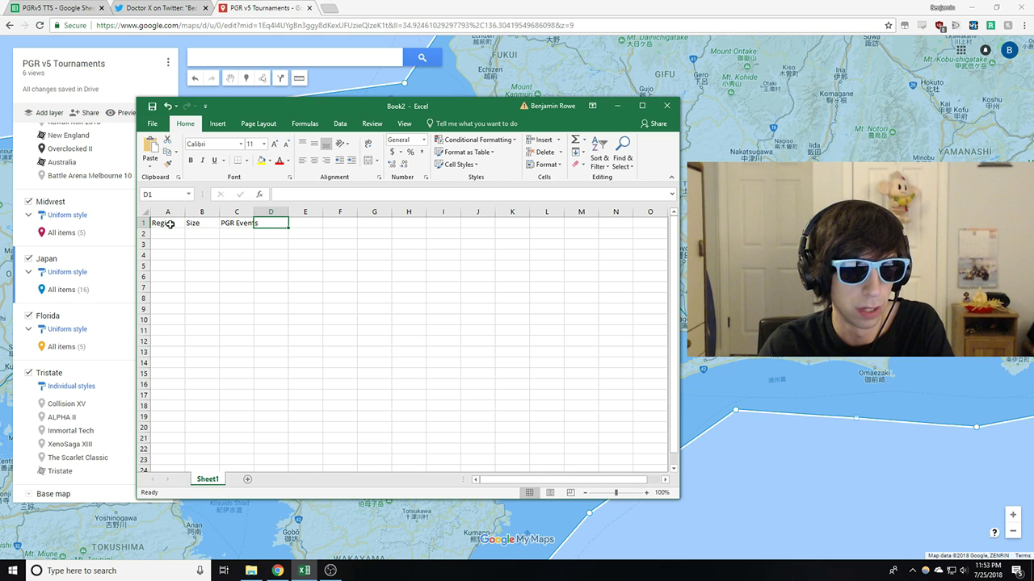
{"action": "type", "text": "Density"}
{"action": "key", "text": "Return"}
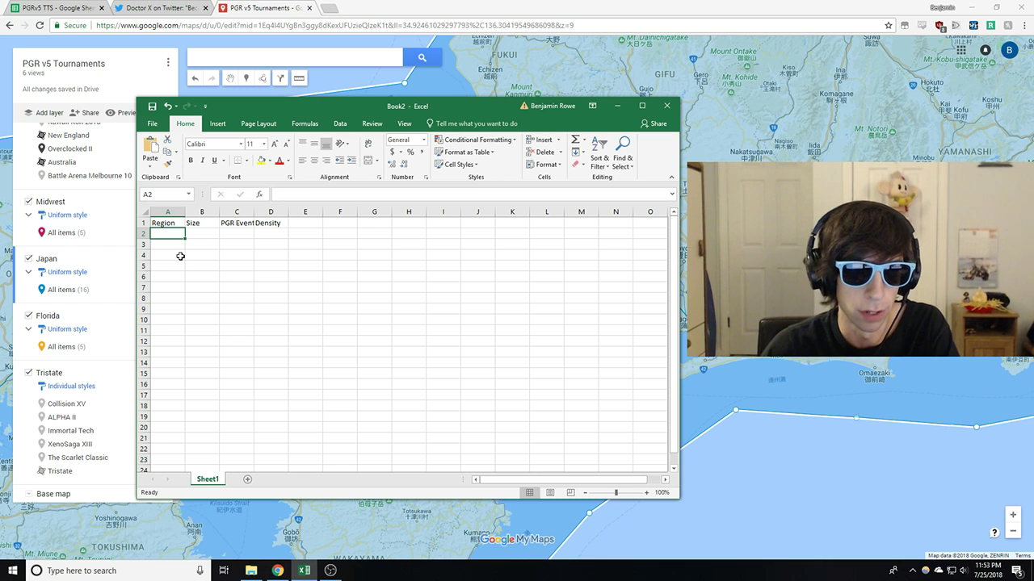
{"action": "type", "text": "Japan"}
{"action": "key", "text": "Tab"}
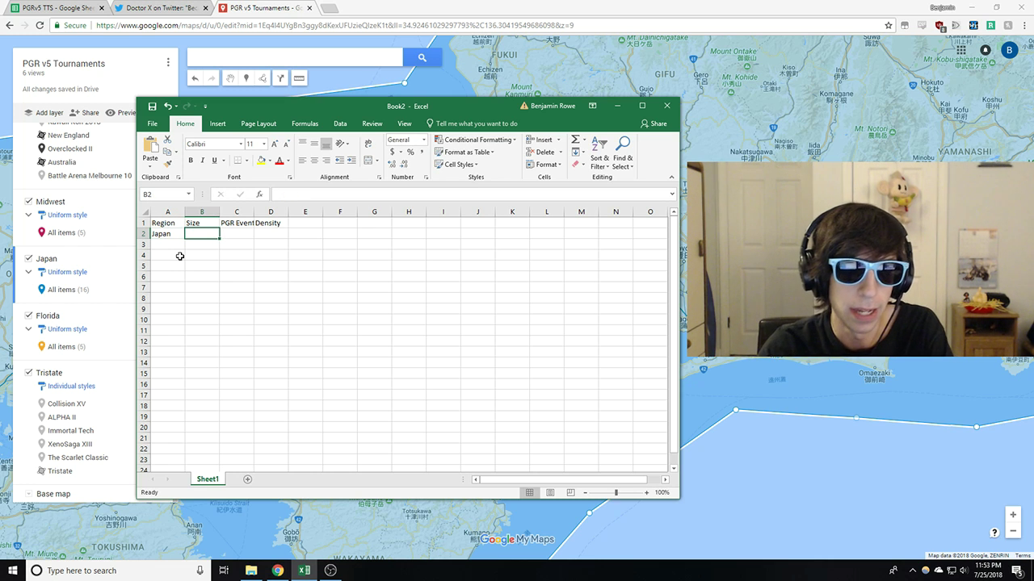
Step: Enter Japan's size 206,091 in B2 and 15 PGR events in C2
{"action": "left_click_drag", "start_coordinate": [311, 115], "coordinate": [691, 176]}
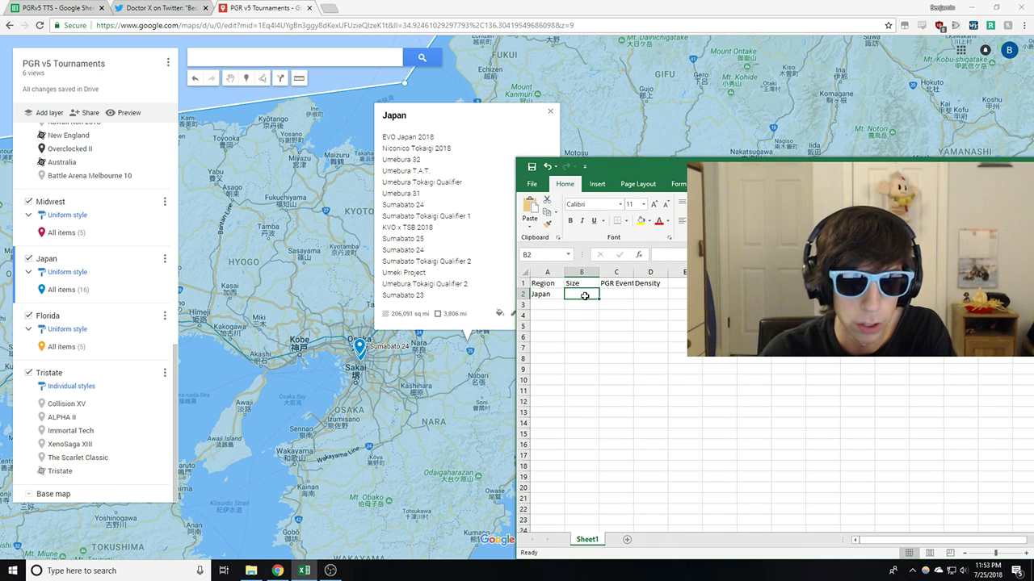
{"action": "type", "text": "206,091"}
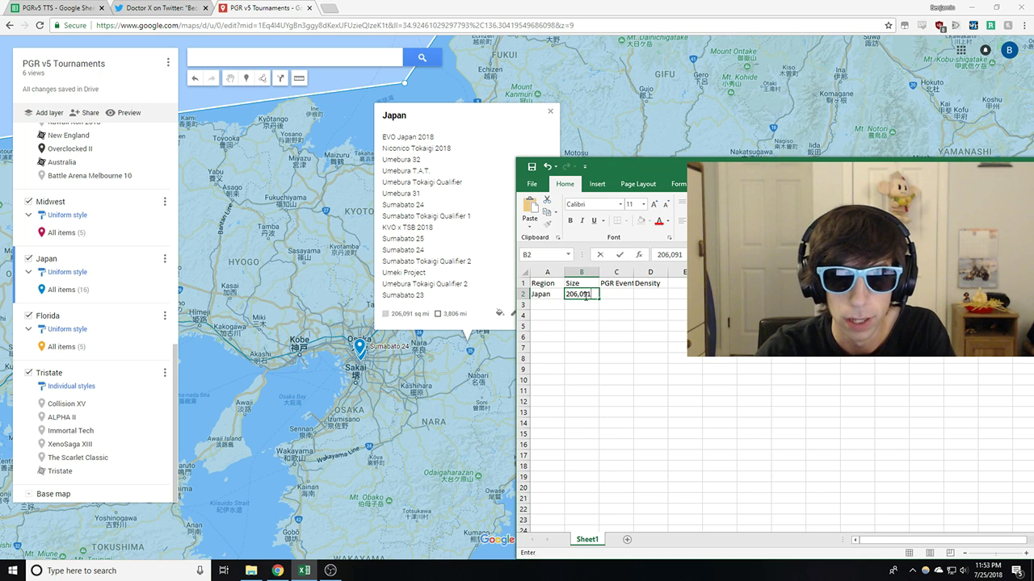
{"action": "key", "text": "Return"}
{"action": "left_click", "coordinate": [571, 294]}
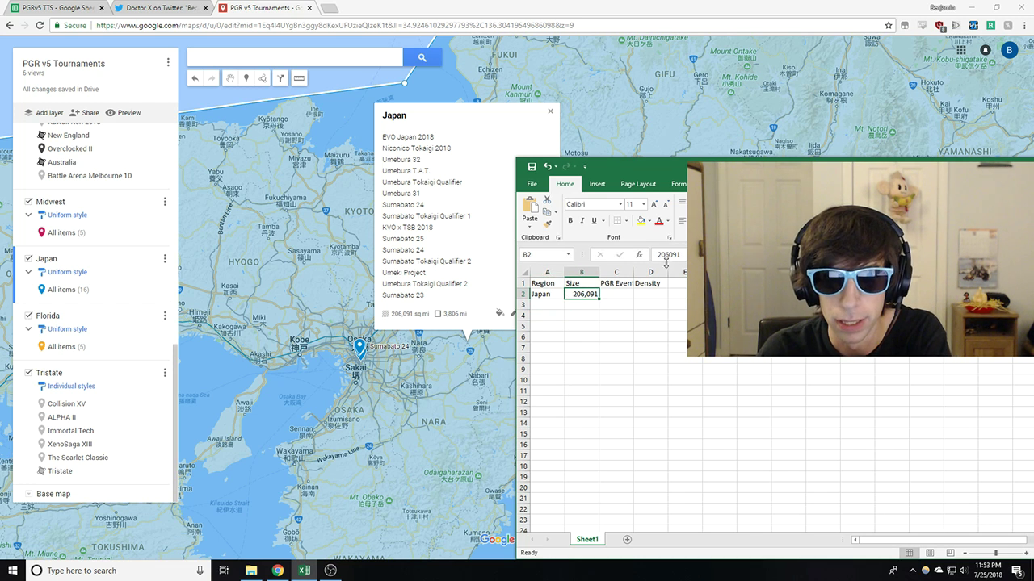
{"action": "left_click", "coordinate": [616, 295]}
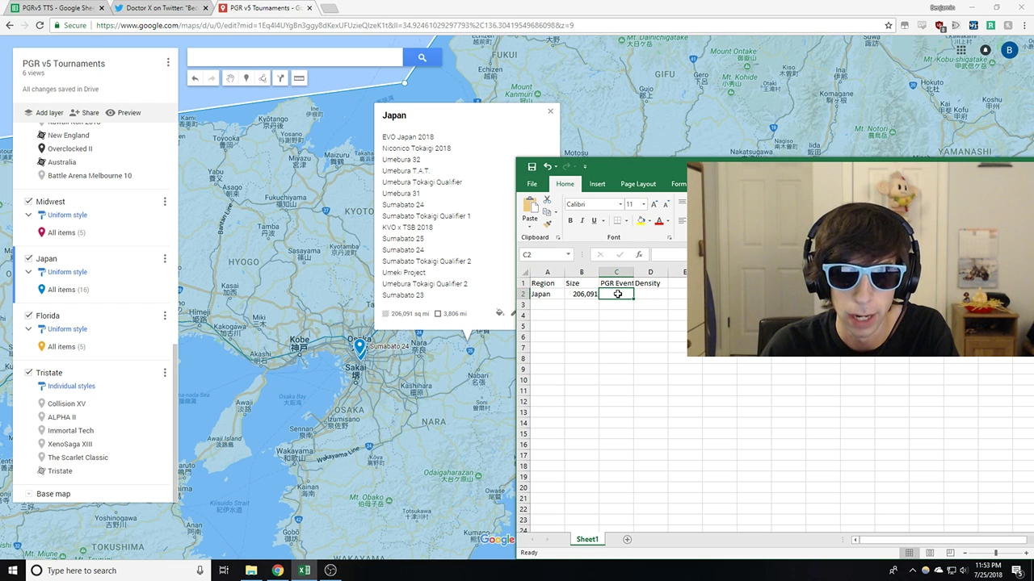
{"action": "type", "text": "156"}
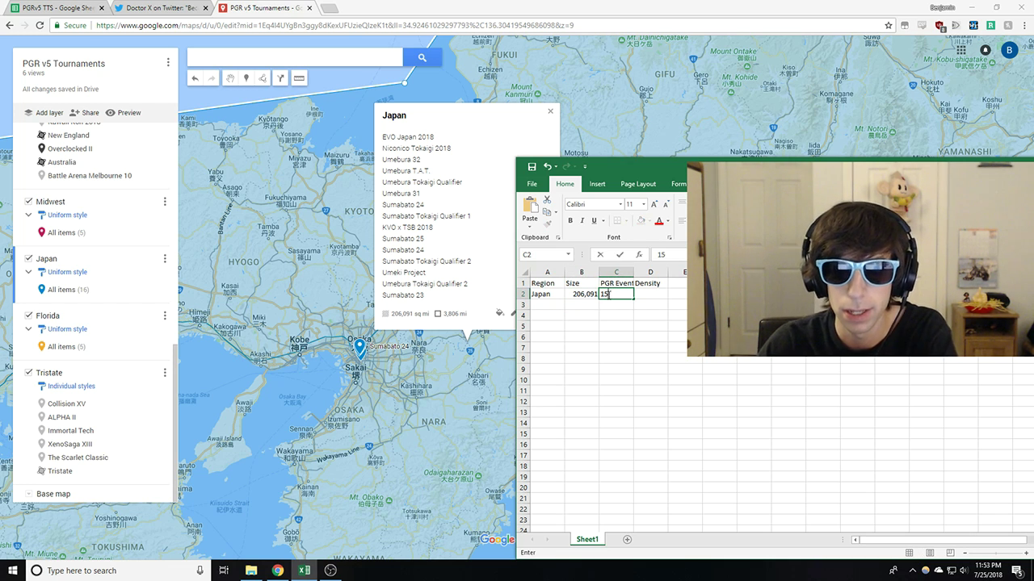
{"action": "key", "text": "Return"}
{"action": "left_click", "coordinate": [555, 304]}
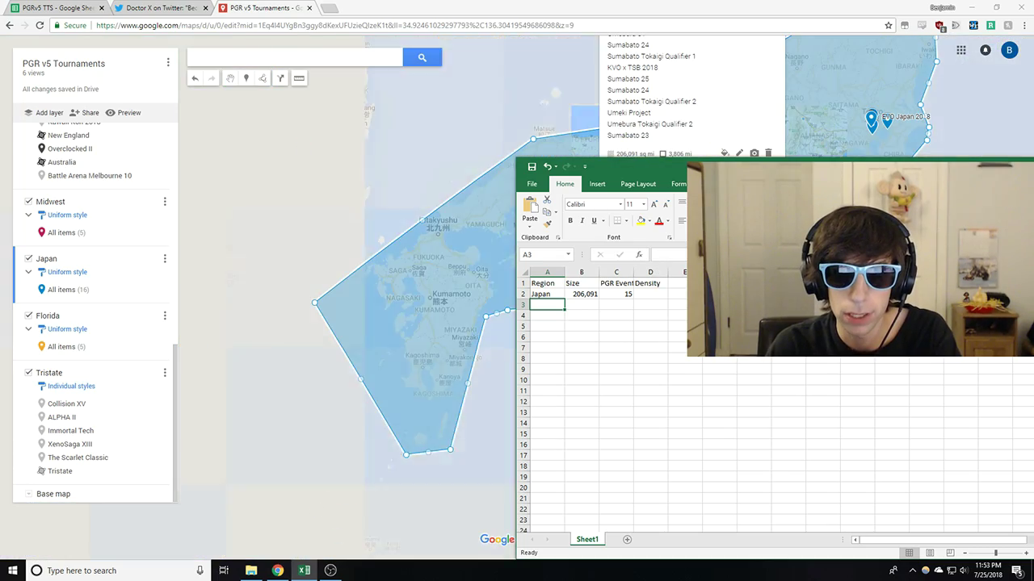
Step: Snap Excel to the right half of the screen and My Maps to the left half
{"action": "left_click", "coordinate": [678, 184]}
{"action": "left_click_drag", "start_coordinate": [751, 165], "coordinate": [1031, 166]}
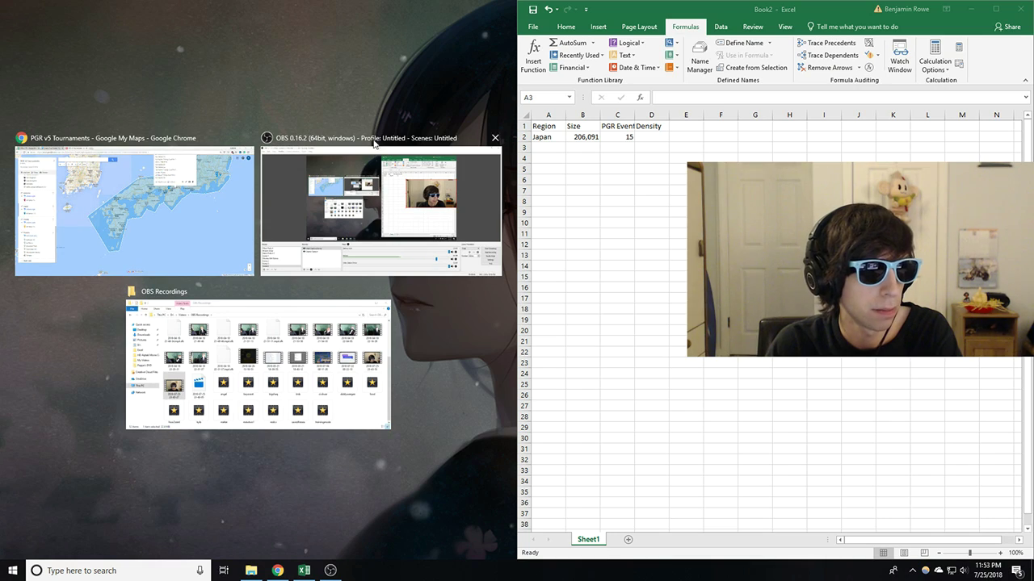
{"action": "left_click", "coordinate": [134, 210]}
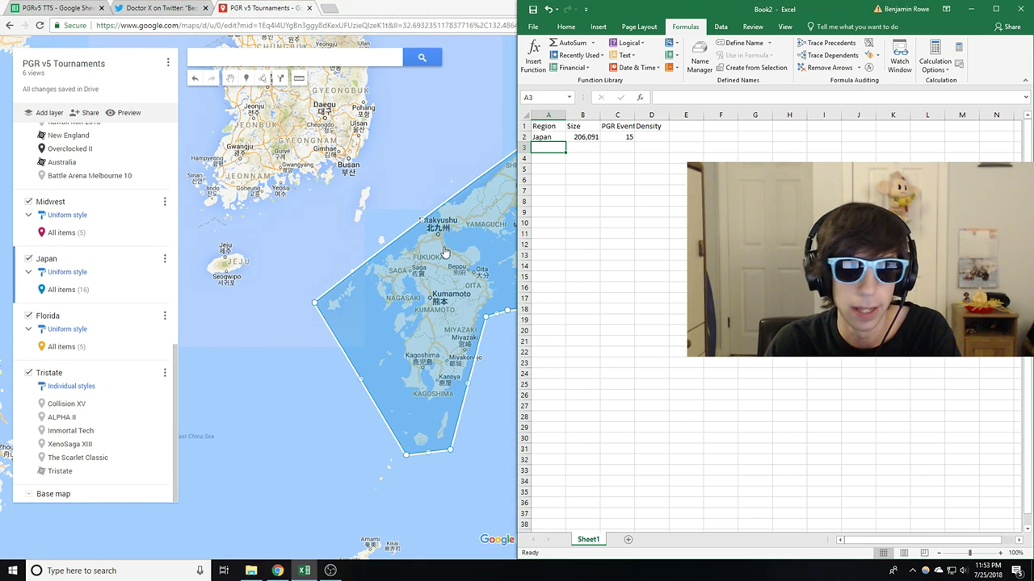
{"action": "left_click_drag", "start_coordinate": [395, 15], "coordinate": [0, 89]}
{"action": "left_click_drag", "start_coordinate": [323, 363], "coordinate": [323, 299]}
Step: Open the Japan region's details and pan the map along Japan's coast
{"action": "left_click", "coordinate": [461, 208]}
{"action": "left_click_drag", "start_coordinate": [430, 332], "coordinate": [363, 425]}
{"action": "left_click_drag", "start_coordinate": [415, 397], "coordinate": [331, 419]}
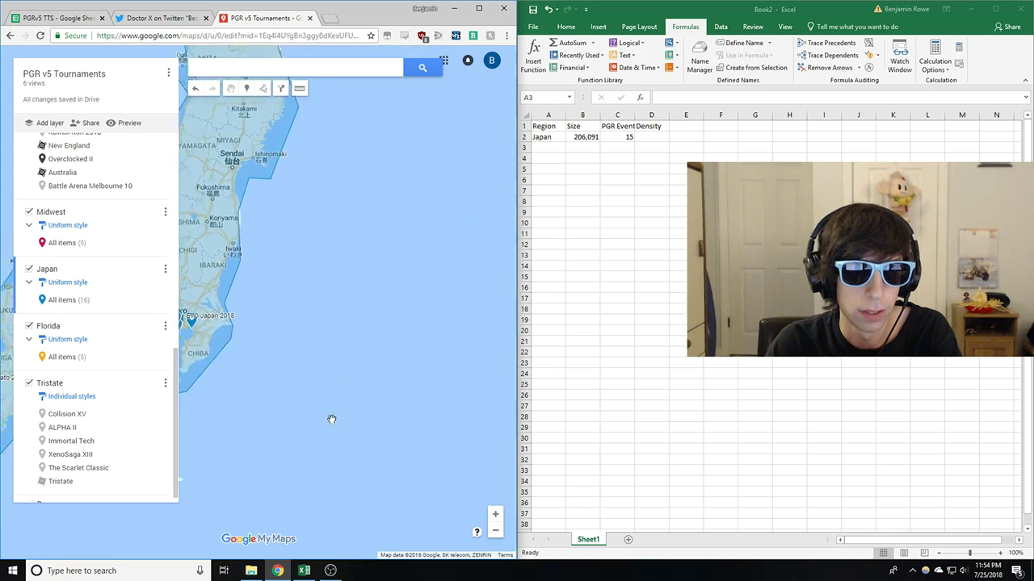
{"action": "scroll", "coordinate": [376, 371], "scroll_direction": "down", "scroll_amount": 5}
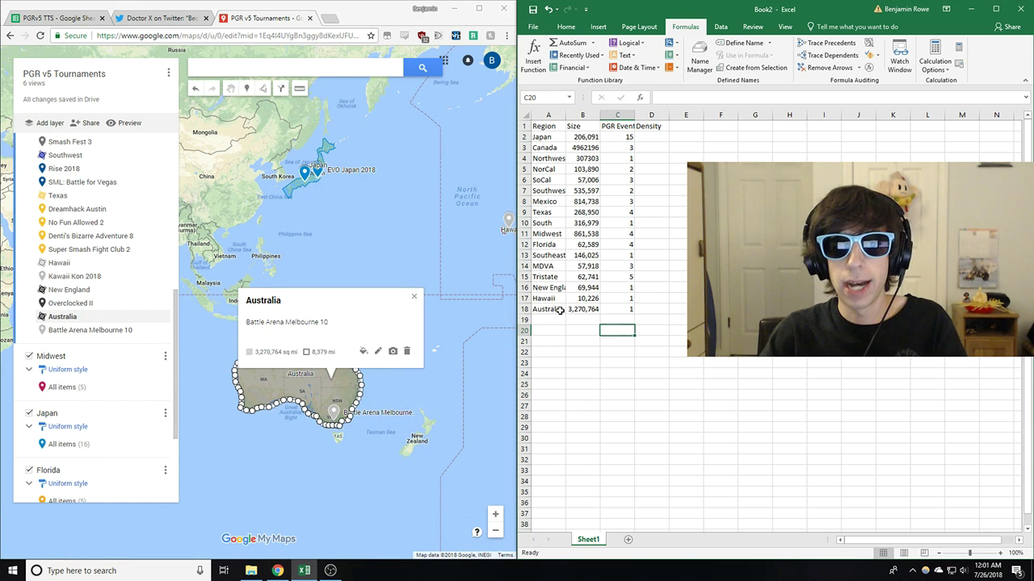
Step: Close the Australia details, pan the map to North America, and return to Japan's Density cell
{"action": "left_click", "coordinate": [650, 141]}
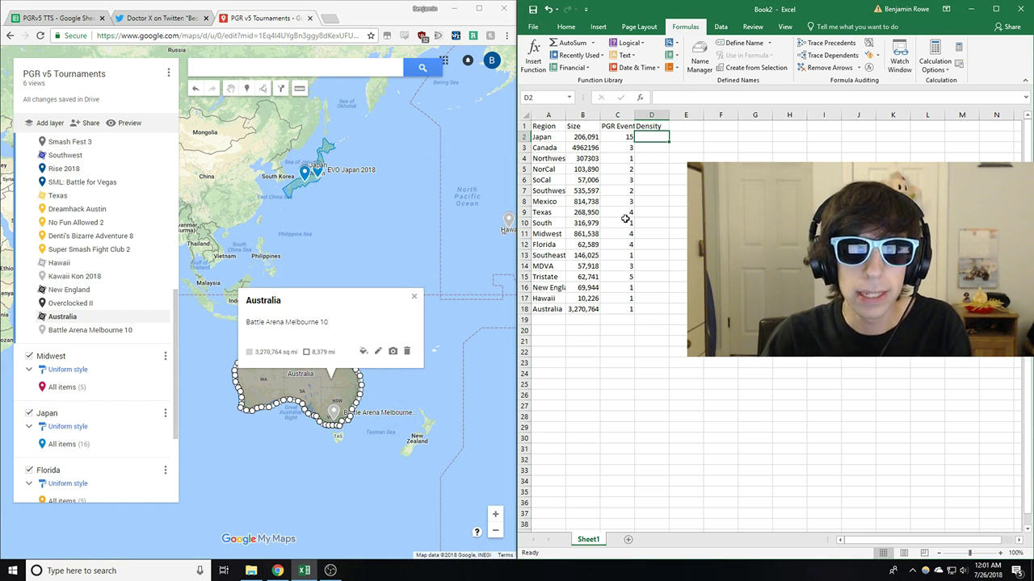
{"action": "scroll", "coordinate": [406, 313], "scroll_direction": "down", "scroll_amount": 2}
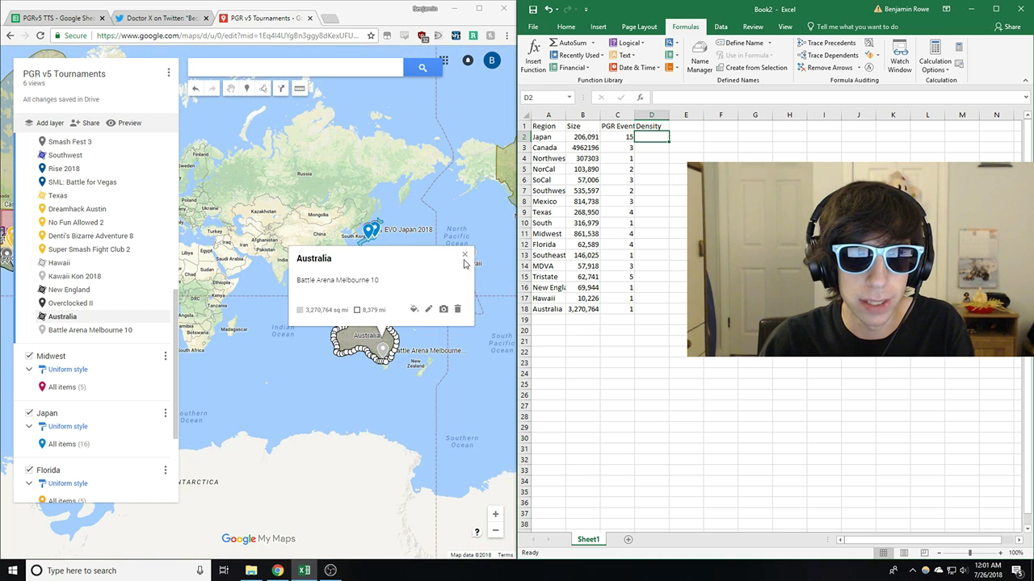
{"action": "left_click", "coordinate": [466, 257]}
{"action": "left_click_drag", "start_coordinate": [443, 297], "coordinate": [369, 306]}
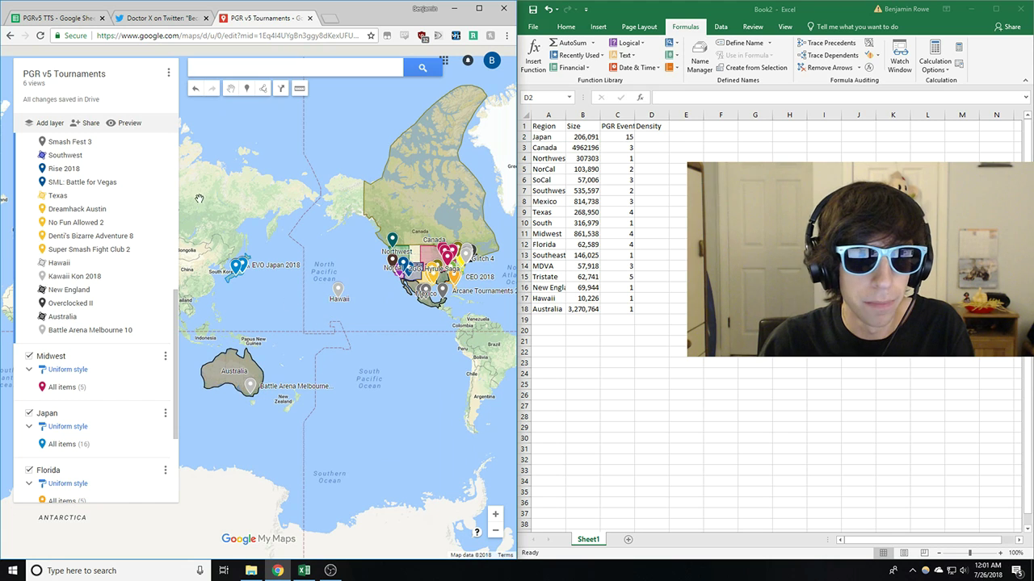
{"action": "left_click_drag", "start_coordinate": [354, 342], "coordinate": [339, 348]}
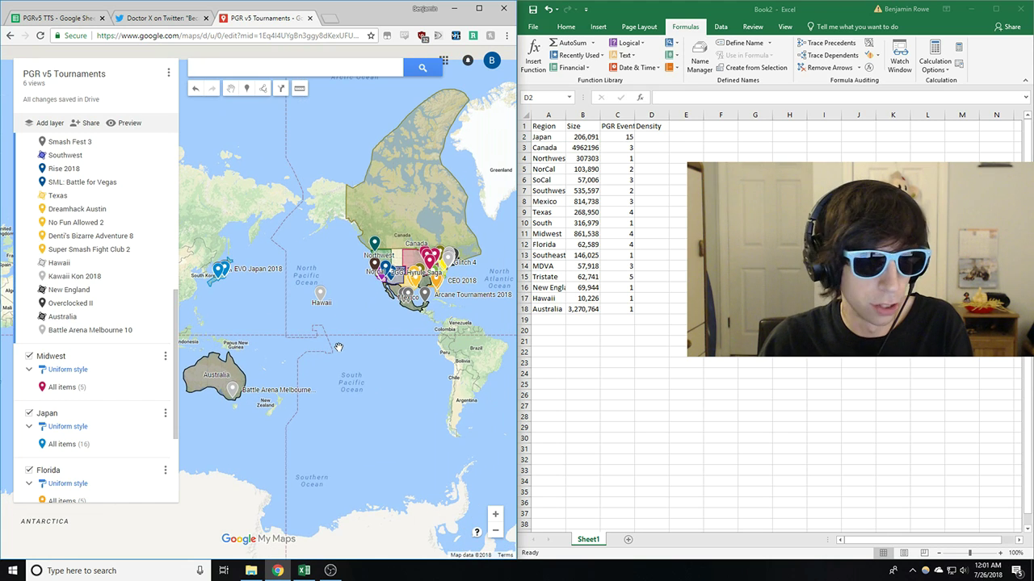
{"action": "left_click", "coordinate": [663, 137]}
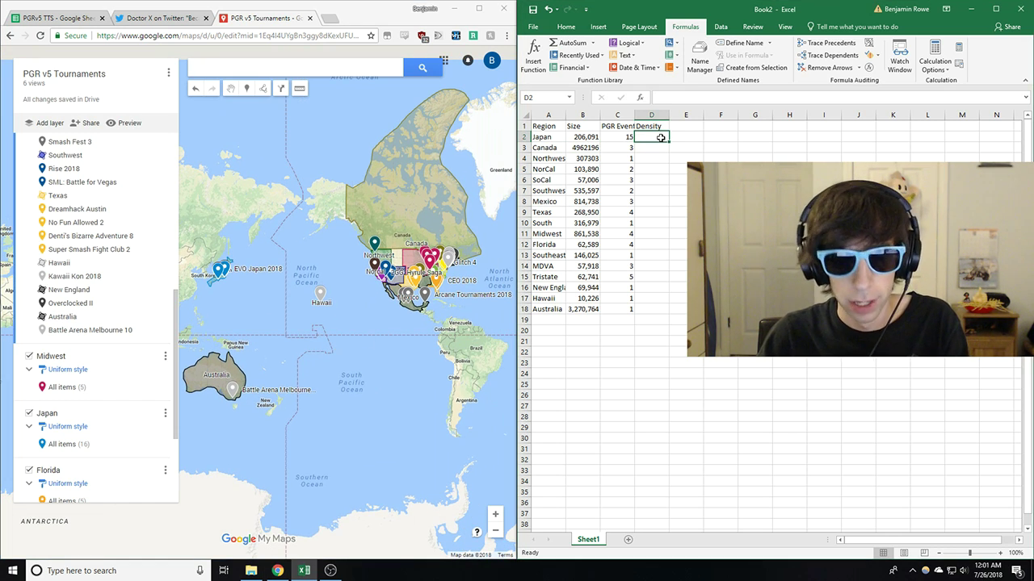
{"action": "left_click", "coordinate": [587, 137]}
Step: Enter =B2/C2 in D2 for Japan's density (13739.4) and fill it down to D18
{"action": "left_click", "coordinate": [646, 135]}
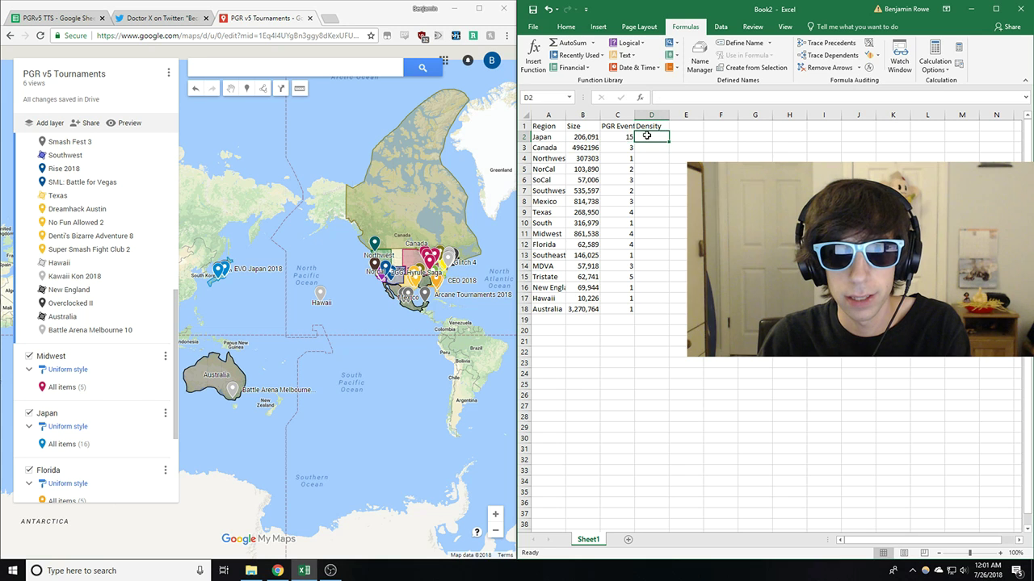
{"action": "type", "text": "="}
{"action": "left_click", "coordinate": [583, 139]}
{"action": "type", "text": "/"}
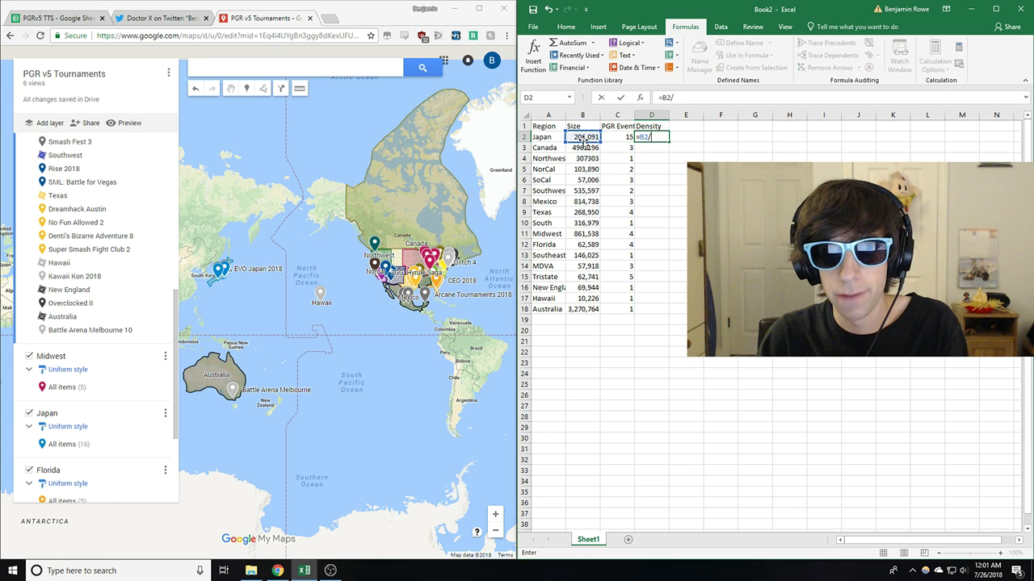
{"action": "left_click", "coordinate": [618, 138]}
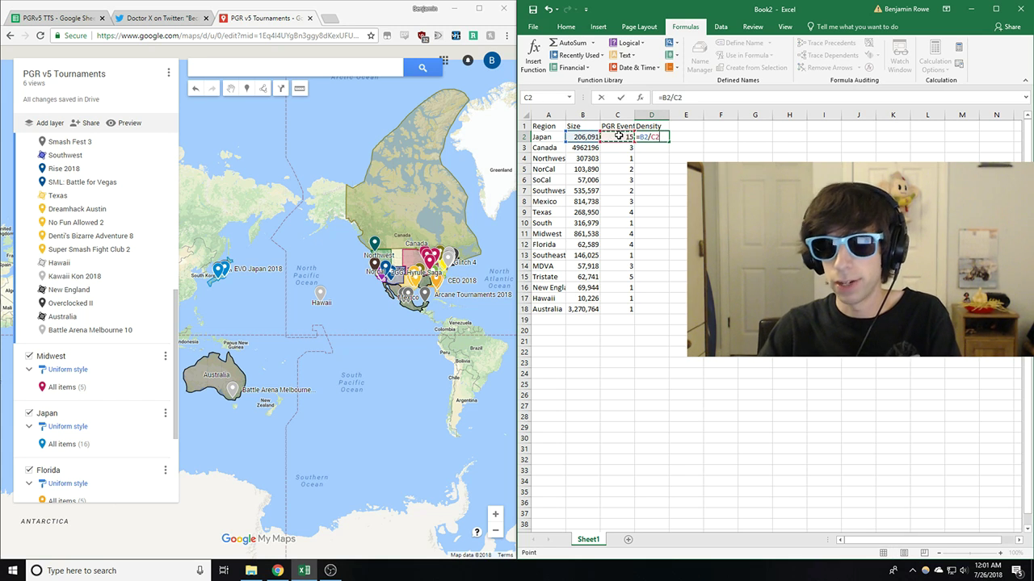
{"action": "key", "text": "Return"}
{"action": "left_click", "coordinate": [662, 138]}
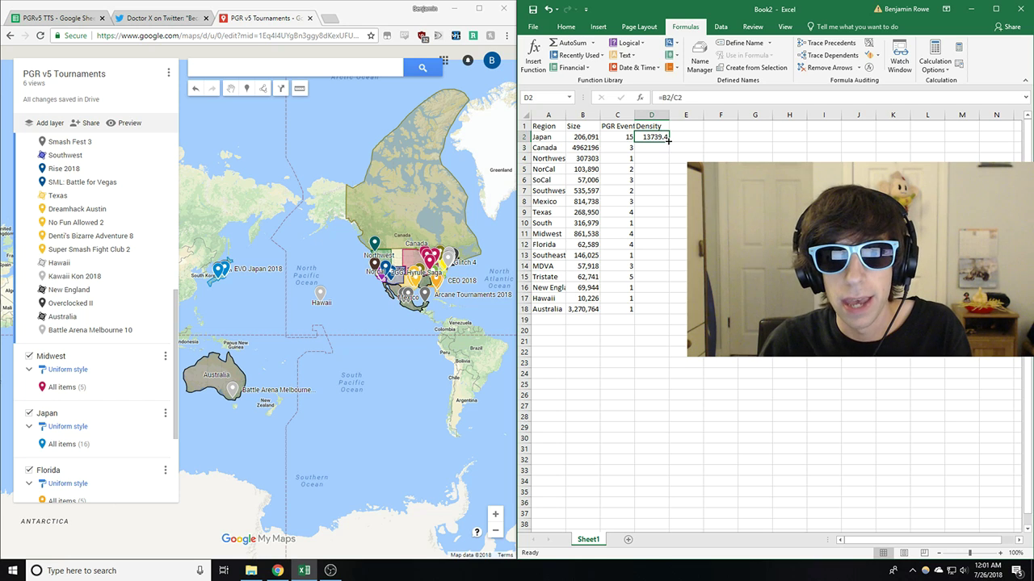
{"action": "left_click_drag", "start_coordinate": [668, 140], "coordinate": [655, 316]}
Step: Fill the Density formula down to row 18 and sort A1:D18 by Density, lowest first
{"action": "left_click_drag", "start_coordinate": [537, 127], "coordinate": [646, 310]}
{"action": "left_click", "coordinate": [724, 31]}
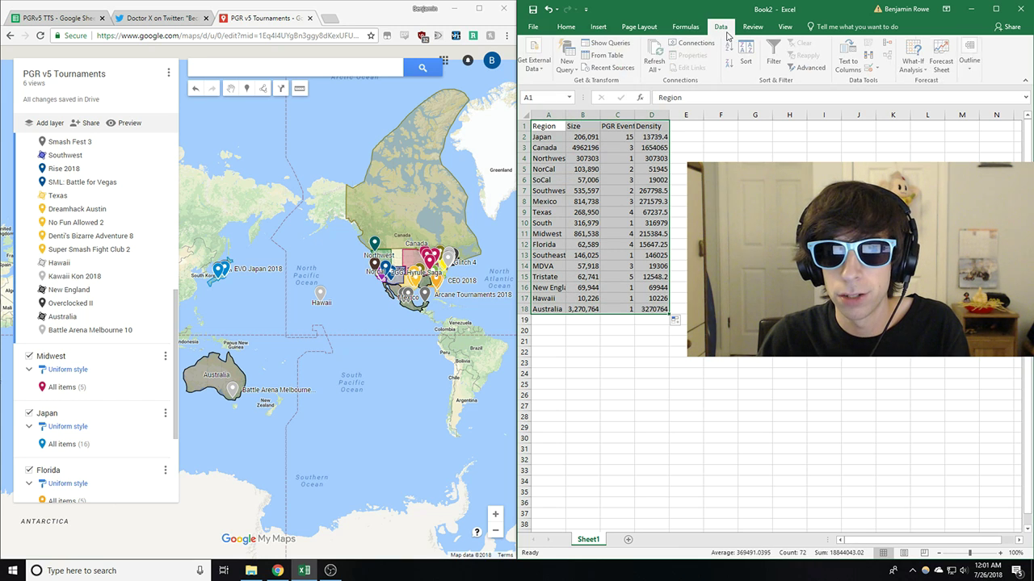
{"action": "left_click", "coordinate": [746, 56]}
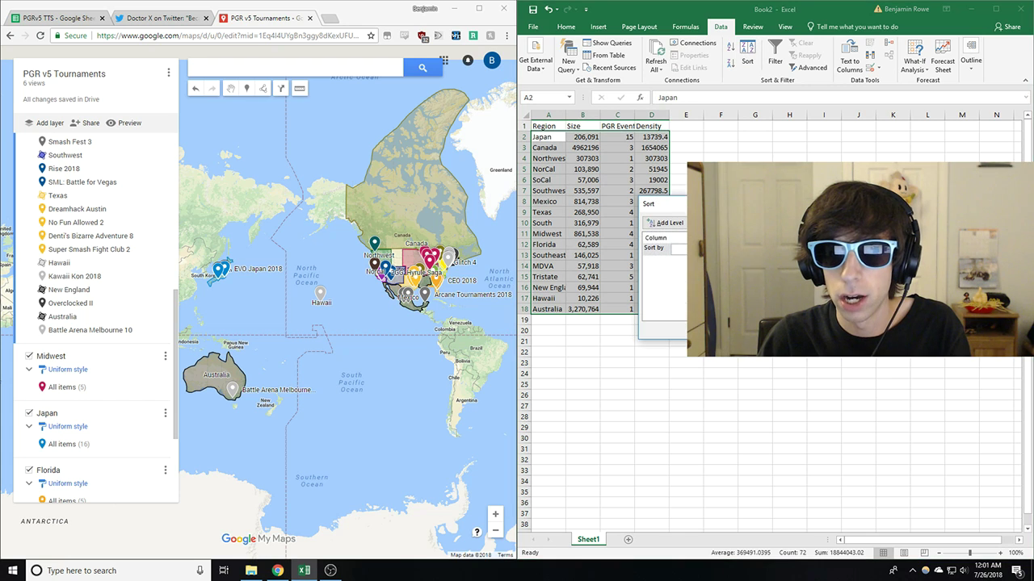
{"action": "left_click", "coordinate": [678, 248]}
{"action": "left_click", "coordinate": [678, 281]}
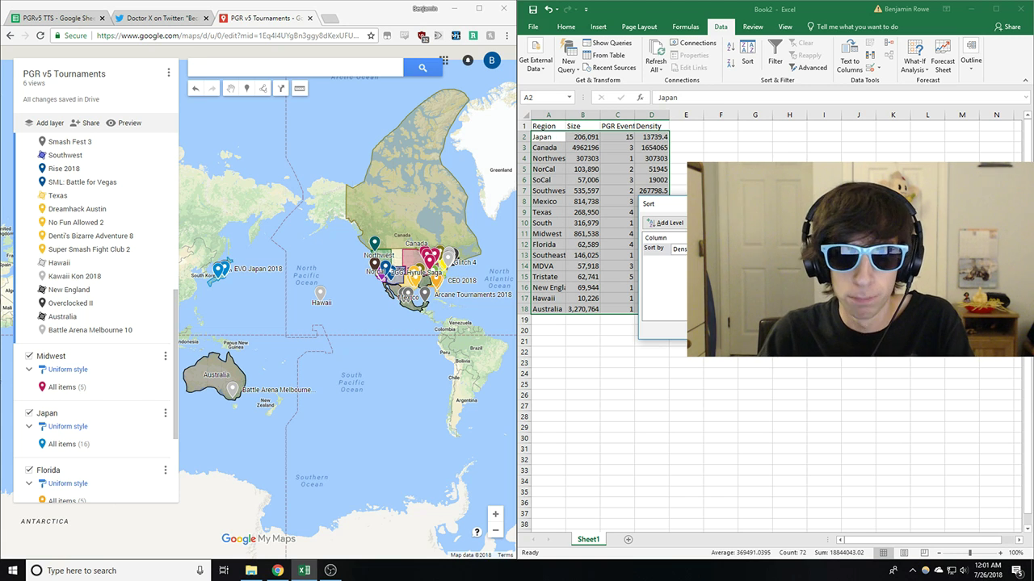
{"action": "key", "text": "Return"}
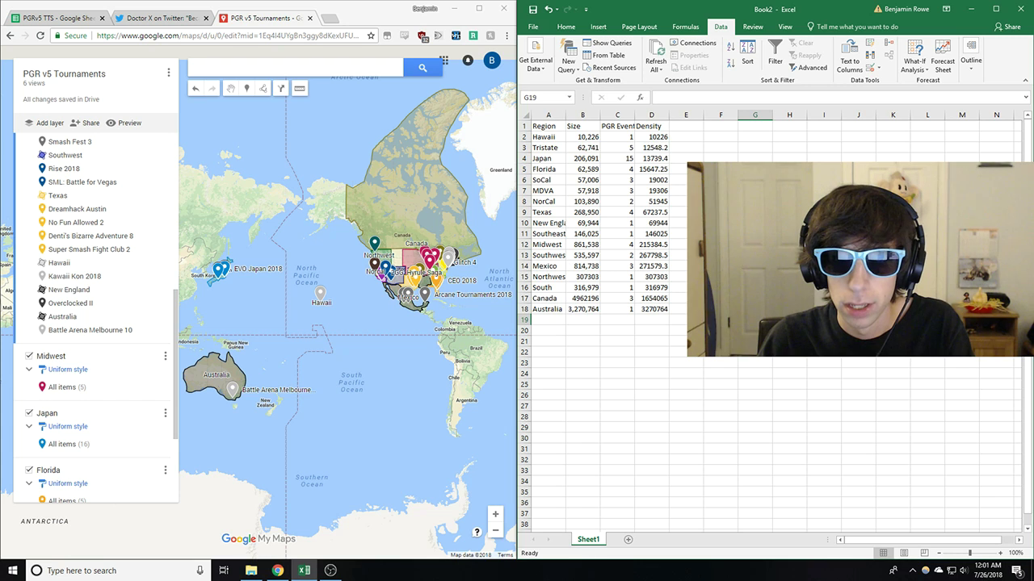
Step: Check the density formulas for Japan and Hawaii, Hawaii ranking first at 10226
{"action": "left_click_drag", "start_coordinate": [654, 138], "coordinate": [538, 147]}
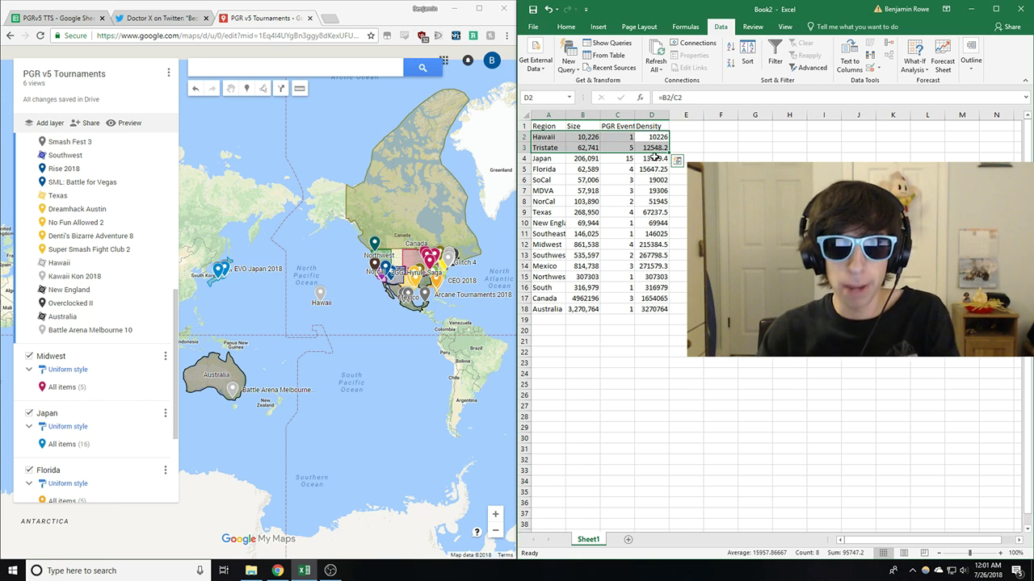
{"action": "left_click", "coordinate": [755, 212]}
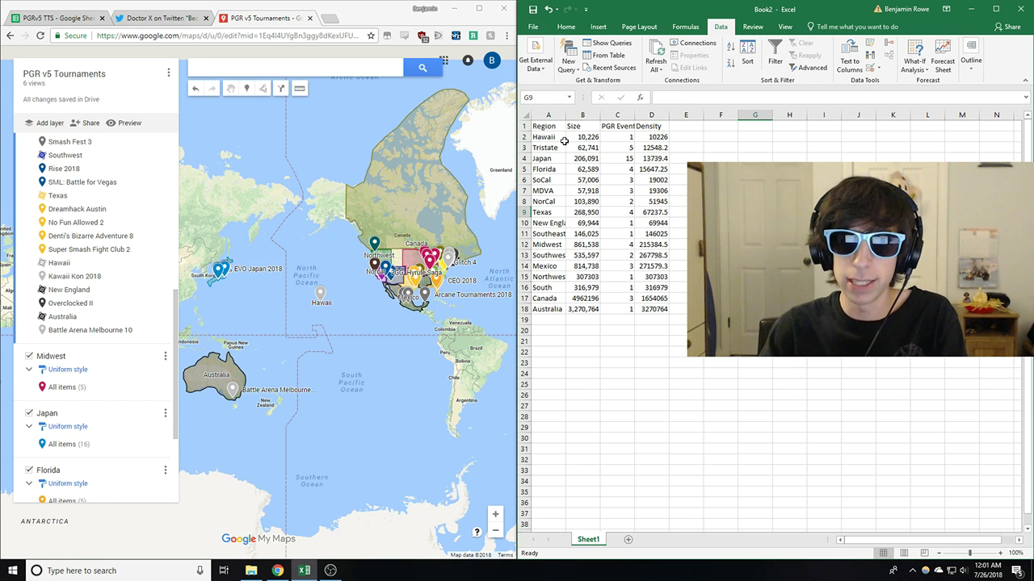
{"action": "left_click_drag", "start_coordinate": [536, 160], "coordinate": [720, 169]}
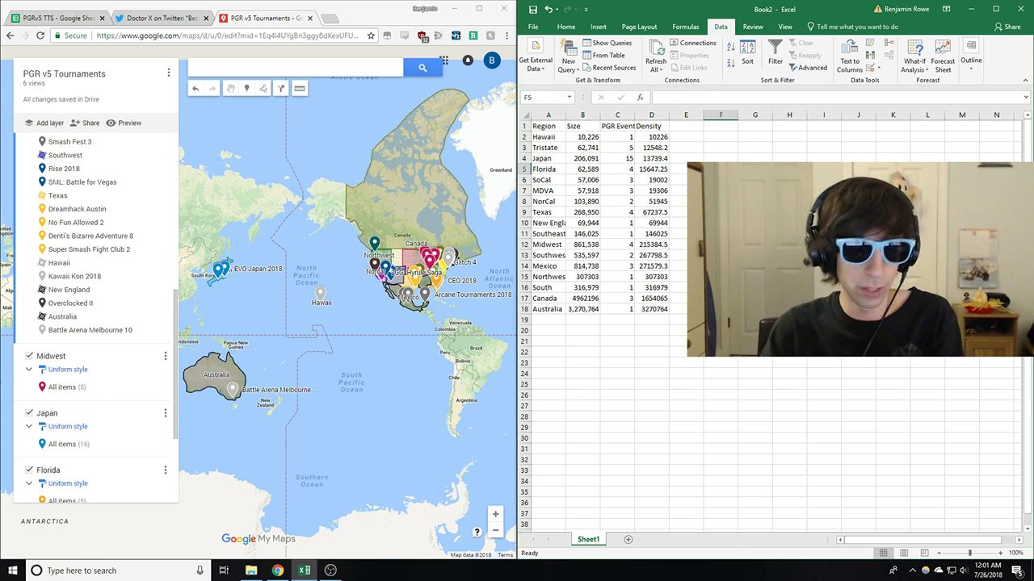
{"action": "left_click_drag", "start_coordinate": [532, 159], "coordinate": [658, 159]}
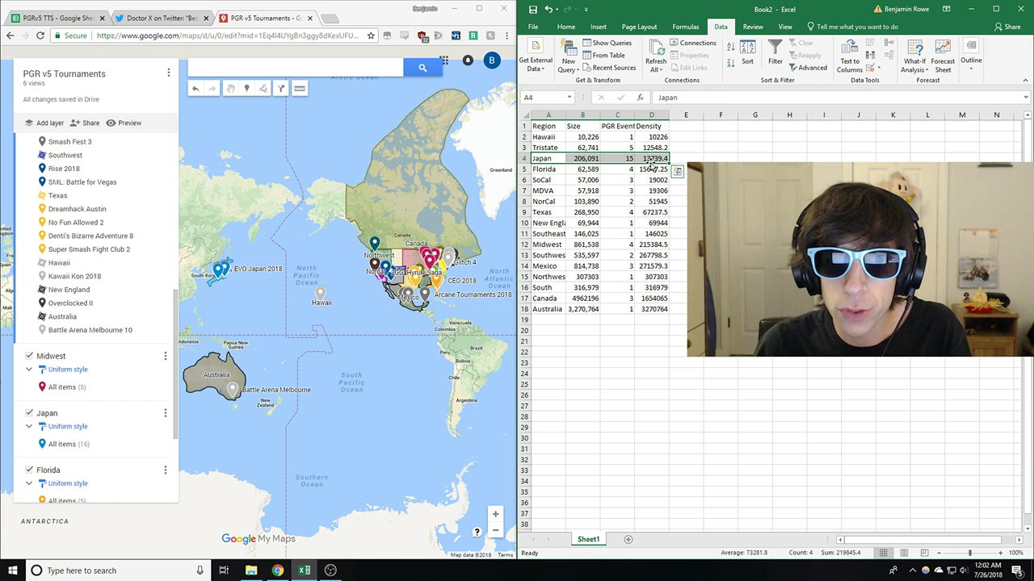
{"action": "left_click", "coordinate": [650, 160]}
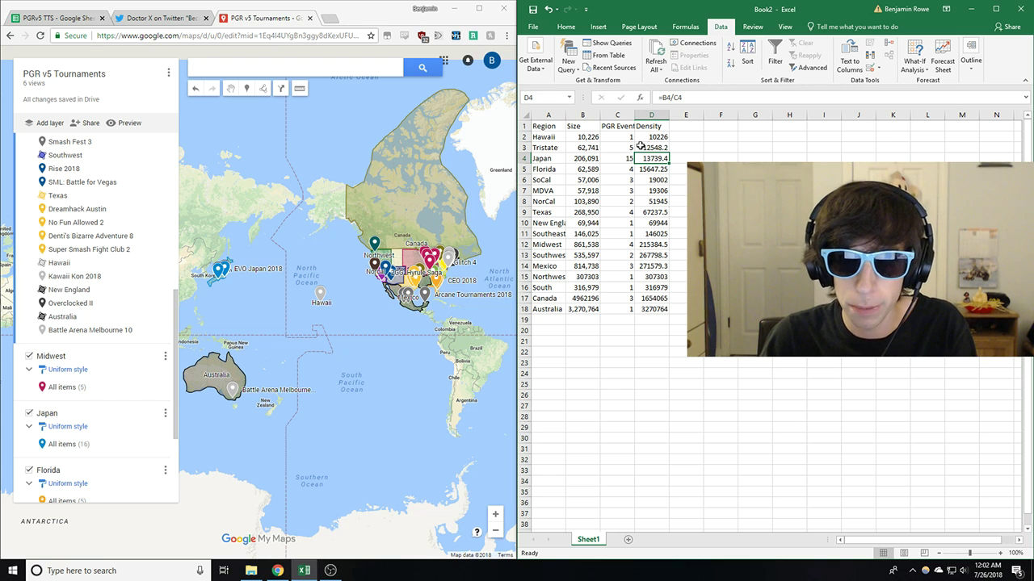
{"action": "left_click", "coordinate": [646, 137]}
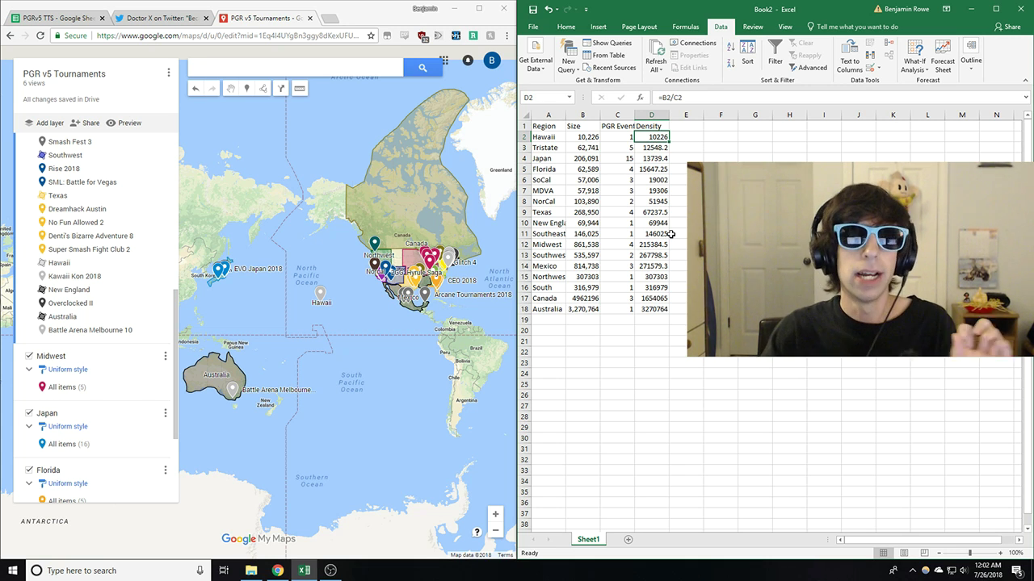
{"action": "left_click", "coordinate": [550, 138]}
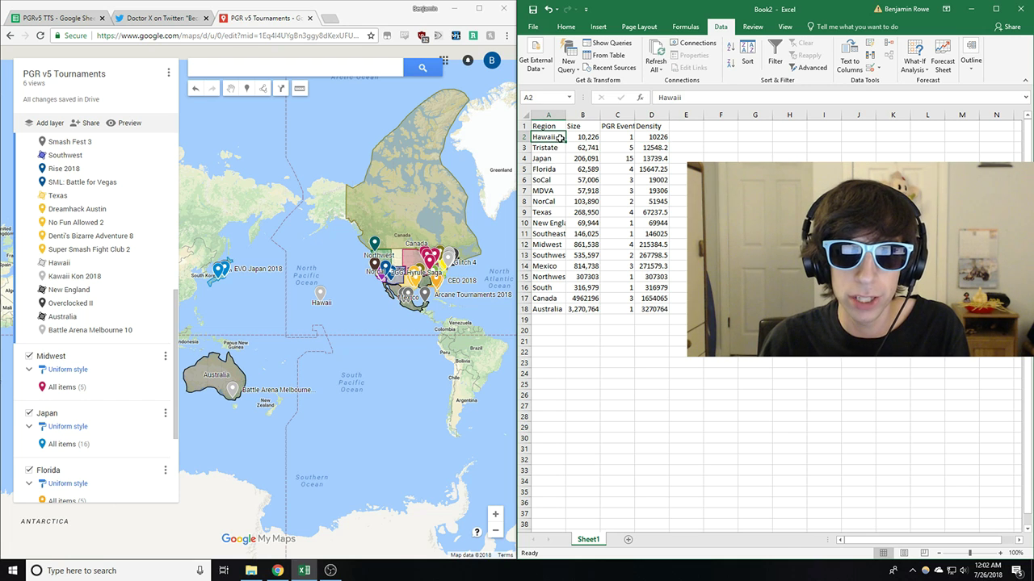
Step: Compare Tristate's and Japan's size and PGR Events counts
{"action": "left_click_drag", "start_coordinate": [547, 148], "coordinate": [638, 151]}
{"action": "left_click", "coordinate": [541, 160]}
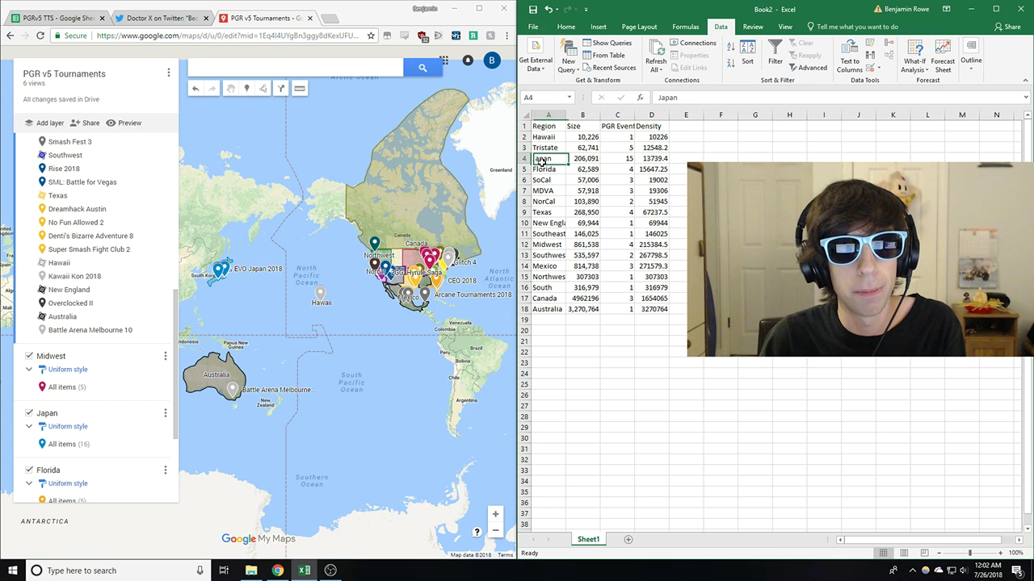
{"action": "left_click", "coordinate": [613, 149]}
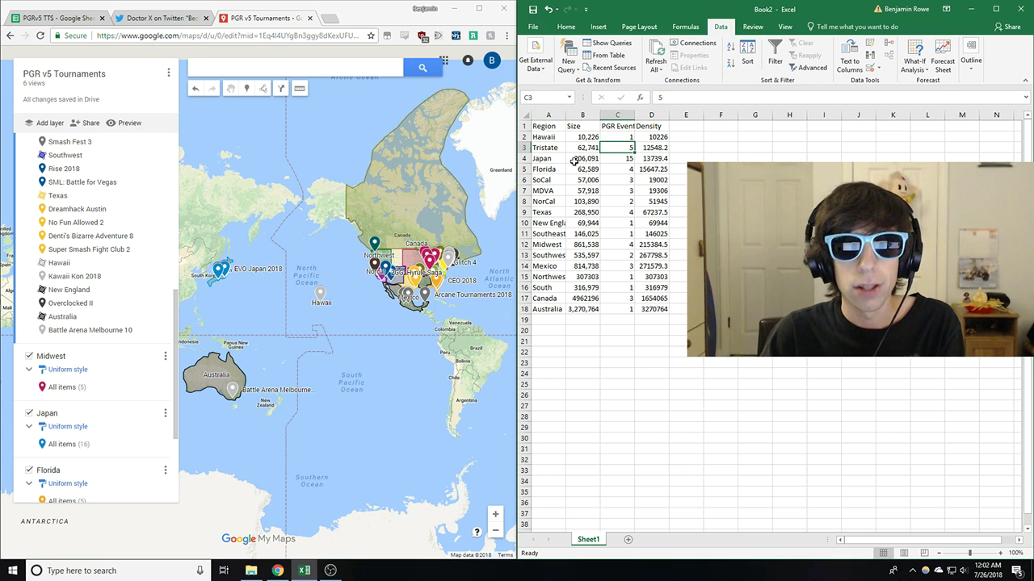
{"action": "left_click_drag", "start_coordinate": [573, 161], "coordinate": [602, 150]}
{"action": "left_click", "coordinate": [630, 152]}
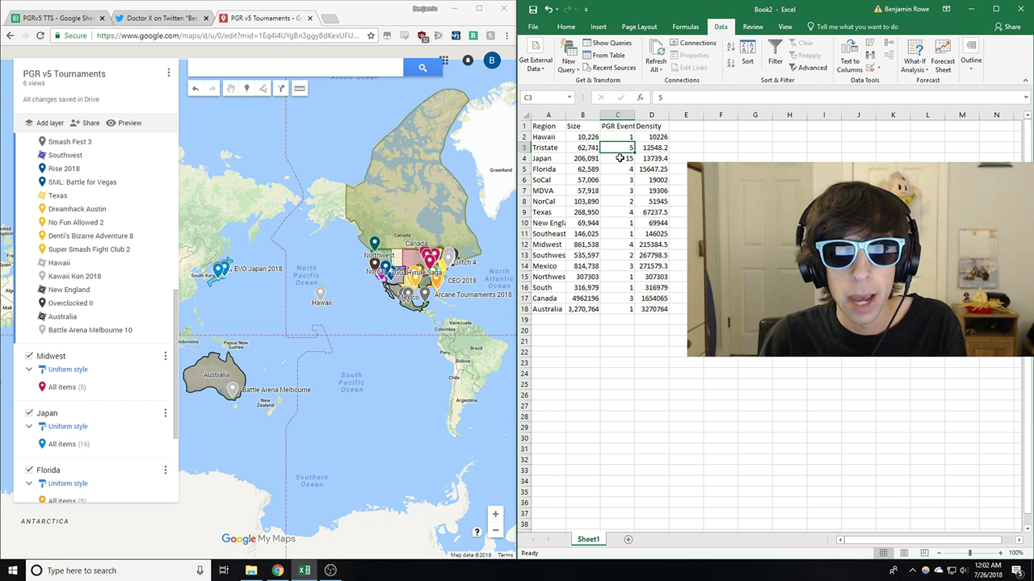
{"action": "left_click", "coordinate": [619, 158]}
{"action": "left_click", "coordinate": [618, 151]}
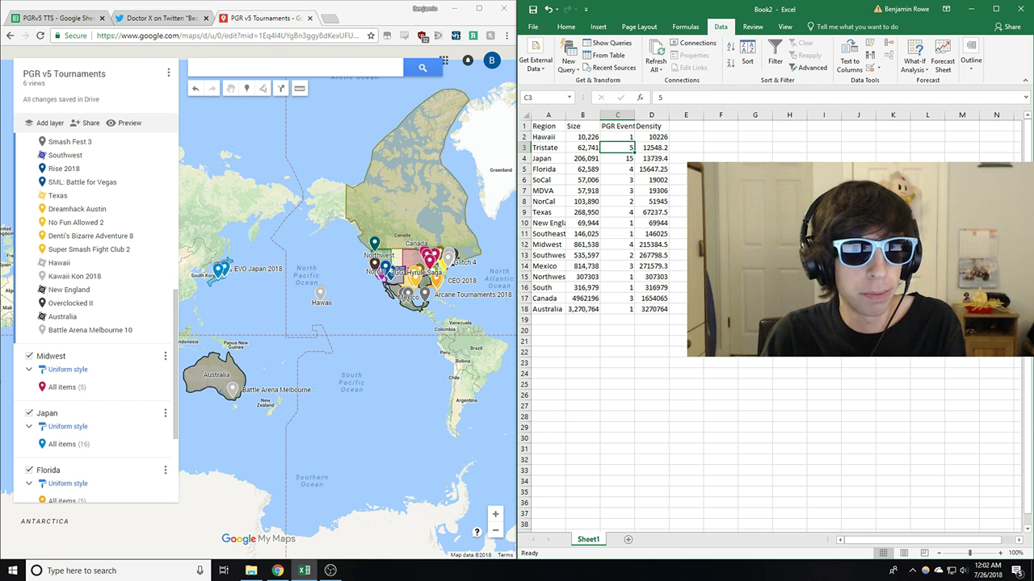
{"action": "left_click", "coordinate": [789, 223]}
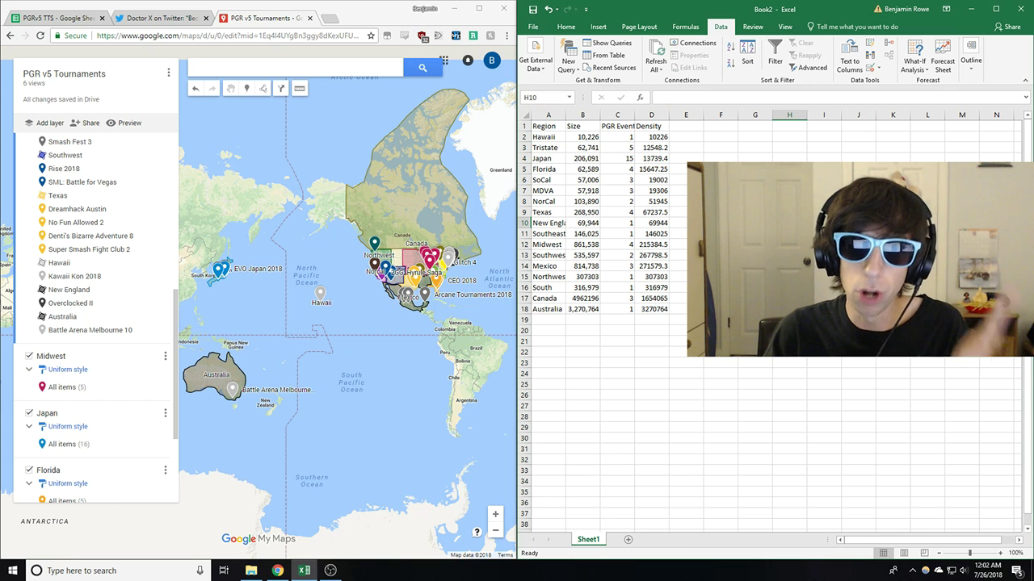
Step: Review the bottom rows: Australia, Canada and South
{"action": "left_click_drag", "start_coordinate": [545, 309], "coordinate": [651, 309]}
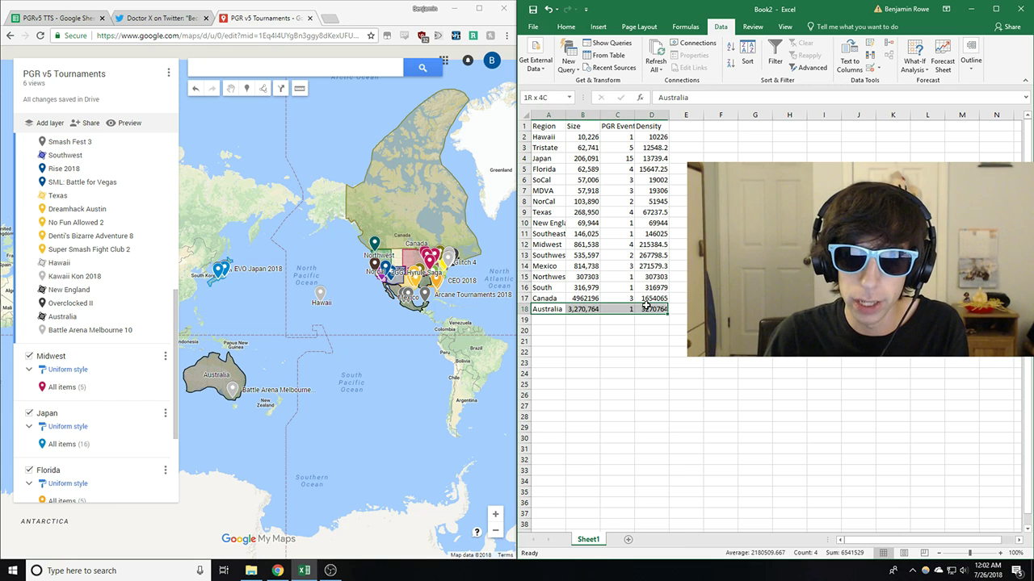
{"action": "left_click", "coordinate": [592, 344]}
{"action": "left_click", "coordinate": [551, 308]}
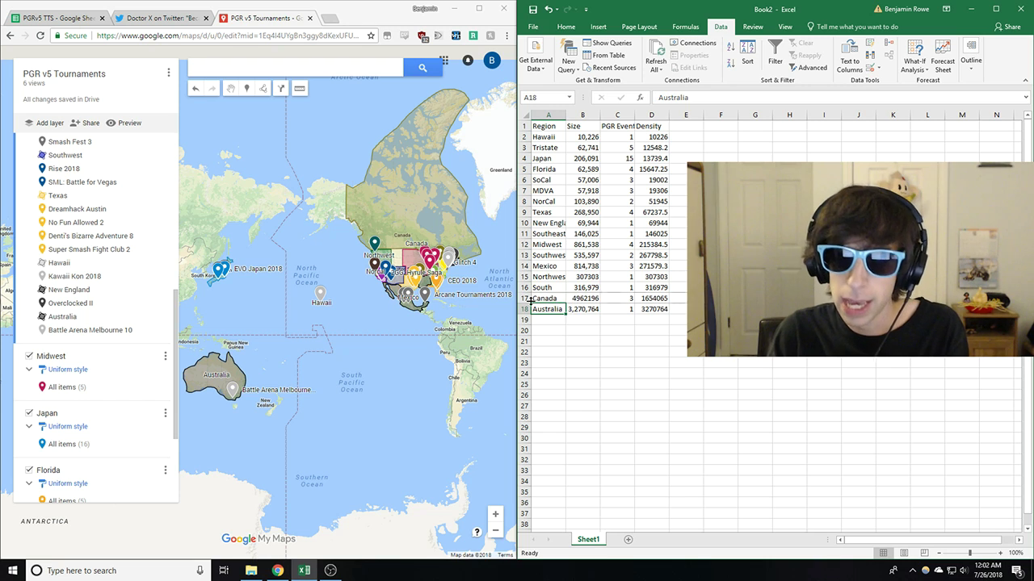
{"action": "left_click", "coordinate": [543, 299]}
{"action": "left_click", "coordinate": [557, 288]}
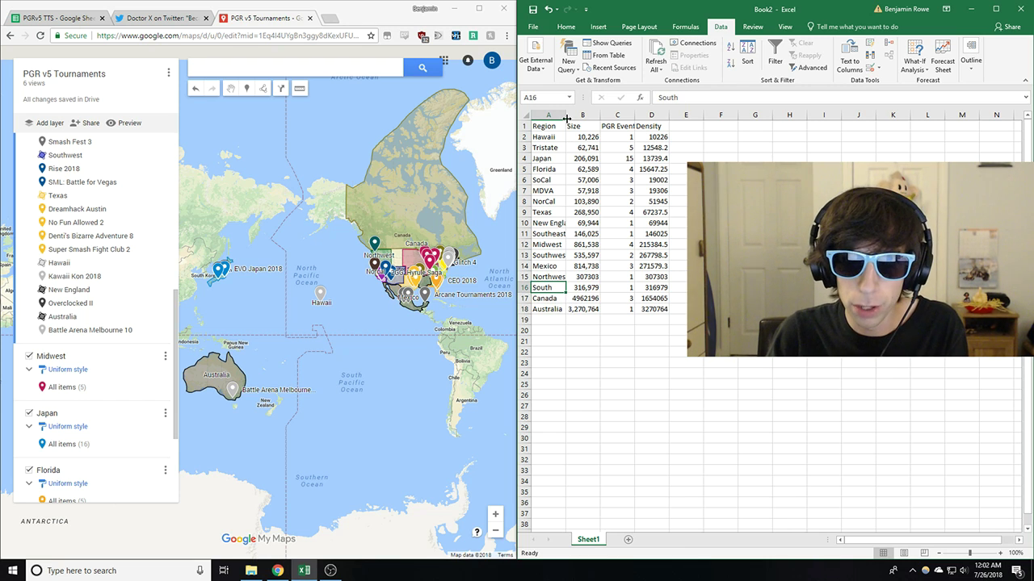
Step: Widen column A to fit region names, then review Size values from South to Australia
{"action": "left_click_drag", "start_coordinate": [567, 119], "coordinate": [579, 119]}
{"action": "left_click_drag", "start_coordinate": [595, 289], "coordinate": [607, 312]}
{"action": "left_click", "coordinate": [685, 319]}
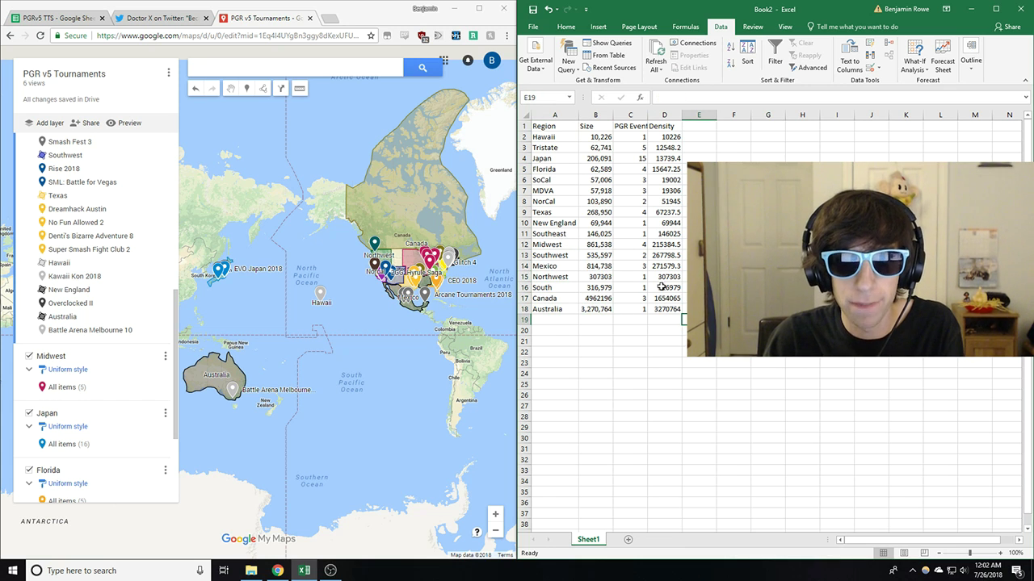
Step: Verify Midwest's density of 215384.5 sits between Southeast and Southwest
{"action": "left_click", "coordinate": [554, 245]}
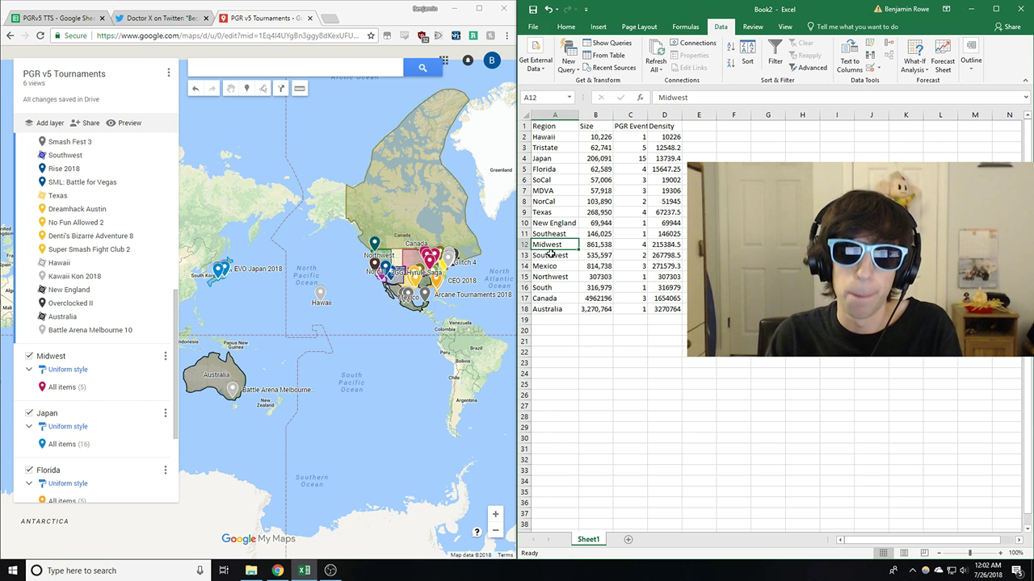
{"action": "left_click_drag", "start_coordinate": [551, 254], "coordinate": [658, 310]}
{"action": "left_click", "coordinate": [656, 244]}
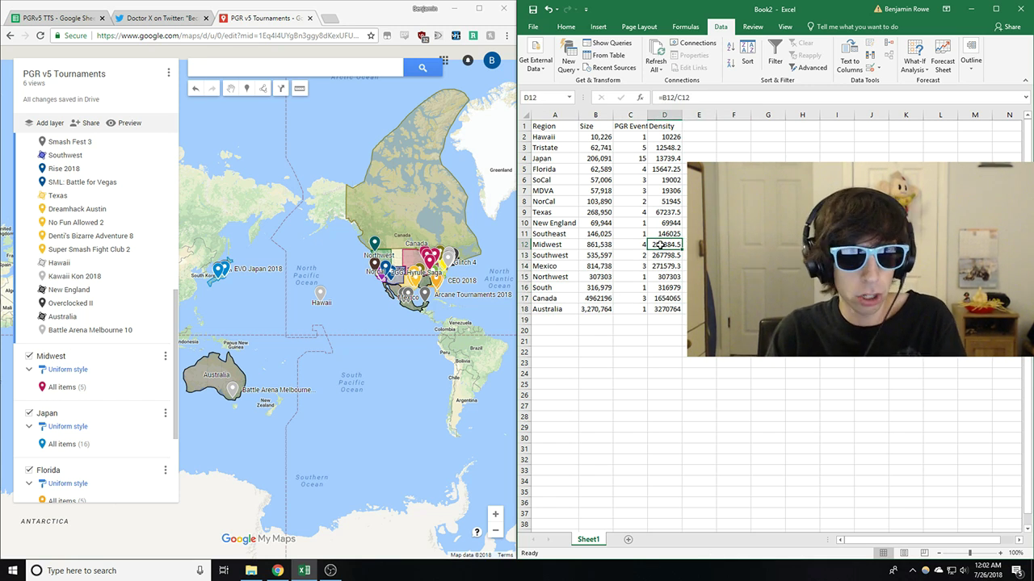
{"action": "left_click", "coordinate": [555, 244]}
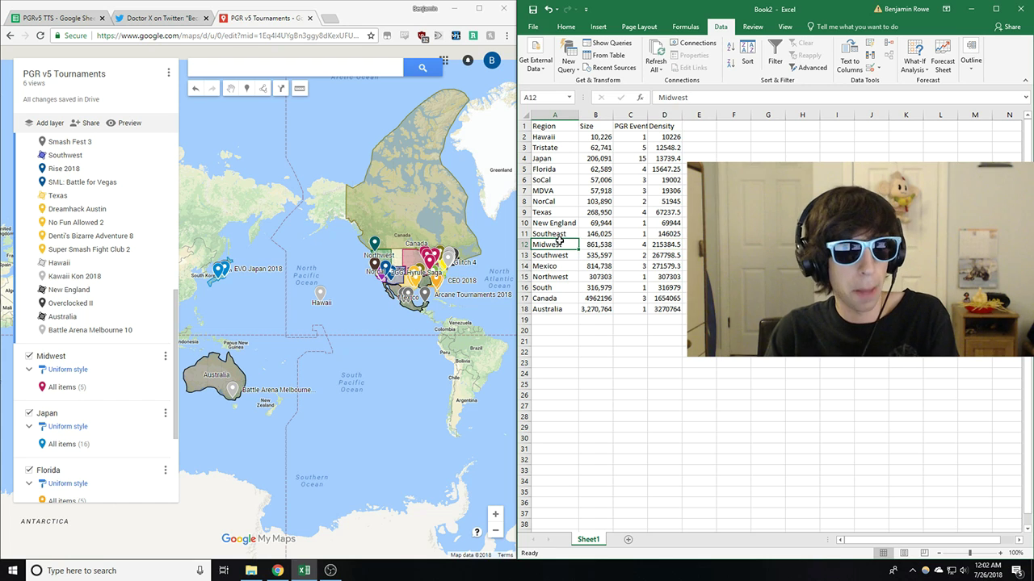
{"action": "left_click", "coordinate": [549, 137]}
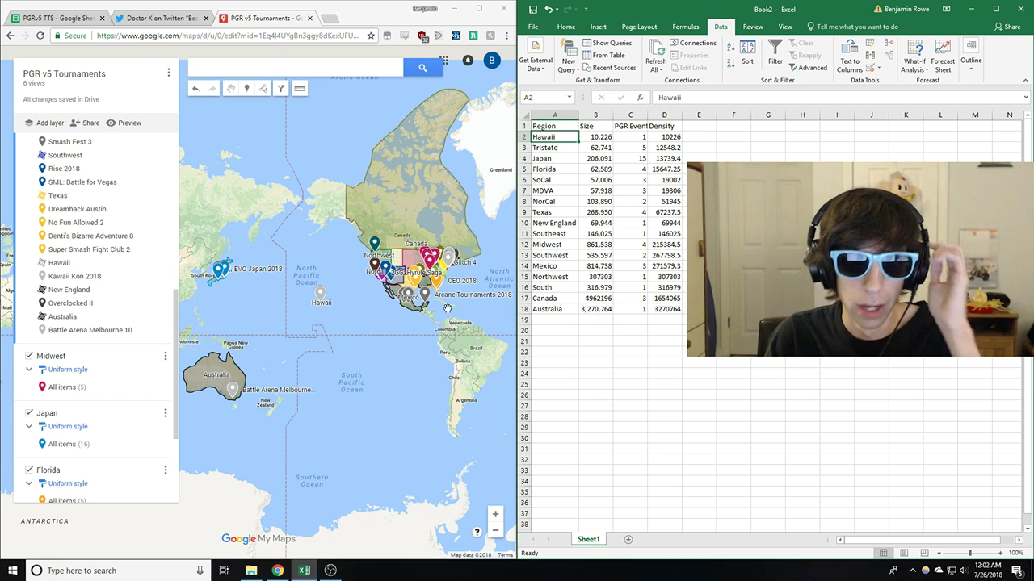
{"action": "left_click_drag", "start_coordinate": [447, 308], "coordinate": [316, 419]}
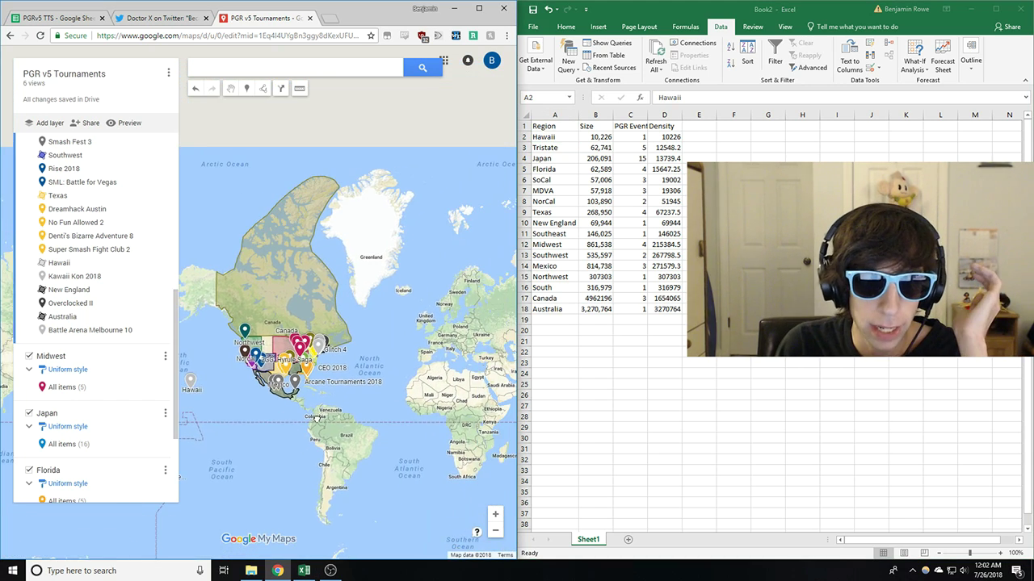
Step: Frame Europe on the map and start a new line-or-shape drawing
{"action": "left_click_drag", "start_coordinate": [415, 431], "coordinate": [343, 372]}
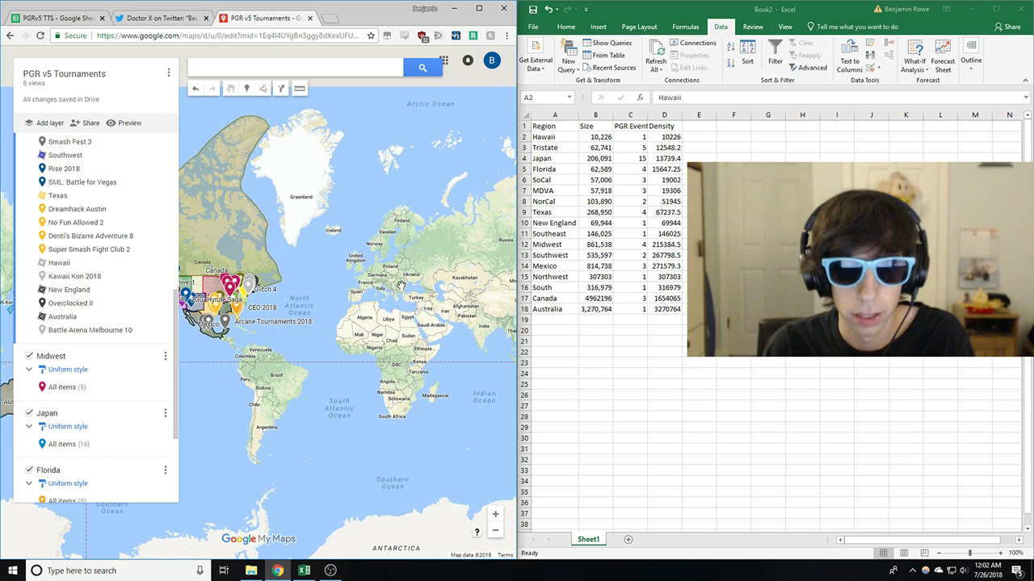
{"action": "scroll", "coordinate": [401, 287], "scroll_direction": "up", "scroll_amount": 1}
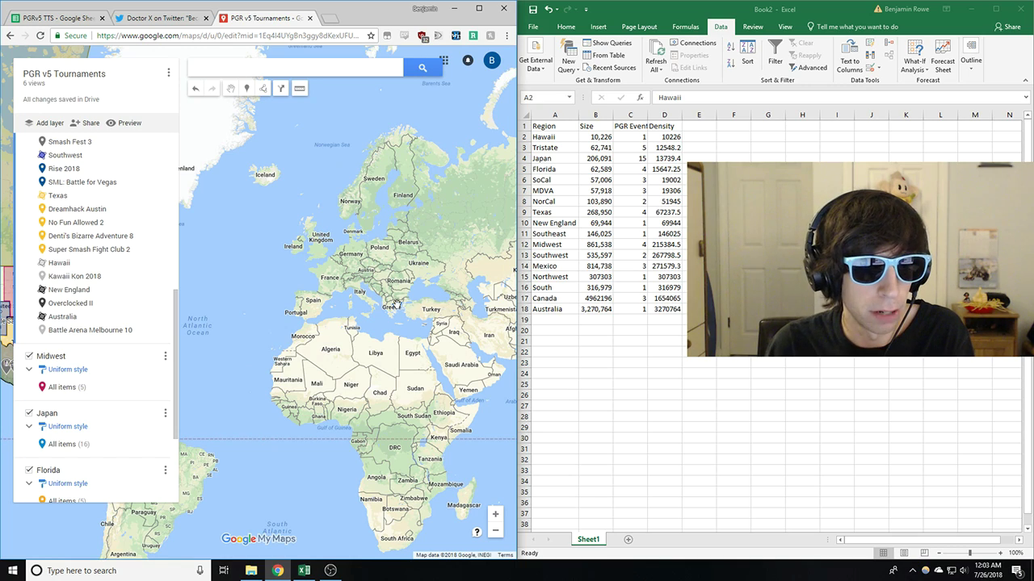
{"action": "scroll", "coordinate": [396, 305], "scroll_direction": "up", "scroll_amount": 1}
{"action": "left_click_drag", "start_coordinate": [396, 305], "coordinate": [369, 375]}
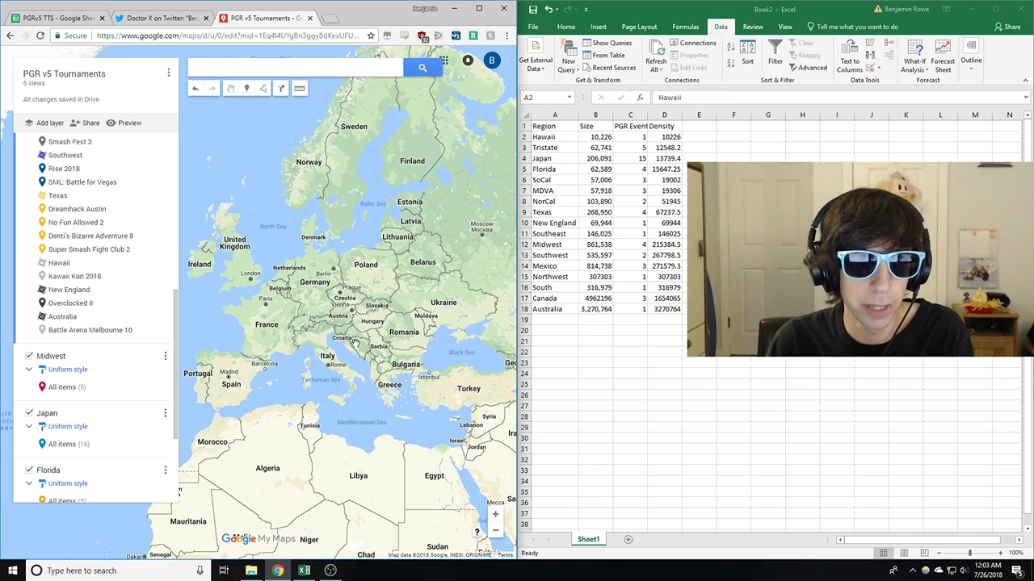
{"action": "scroll", "coordinate": [352, 273], "scroll_direction": "down", "scroll_amount": 1}
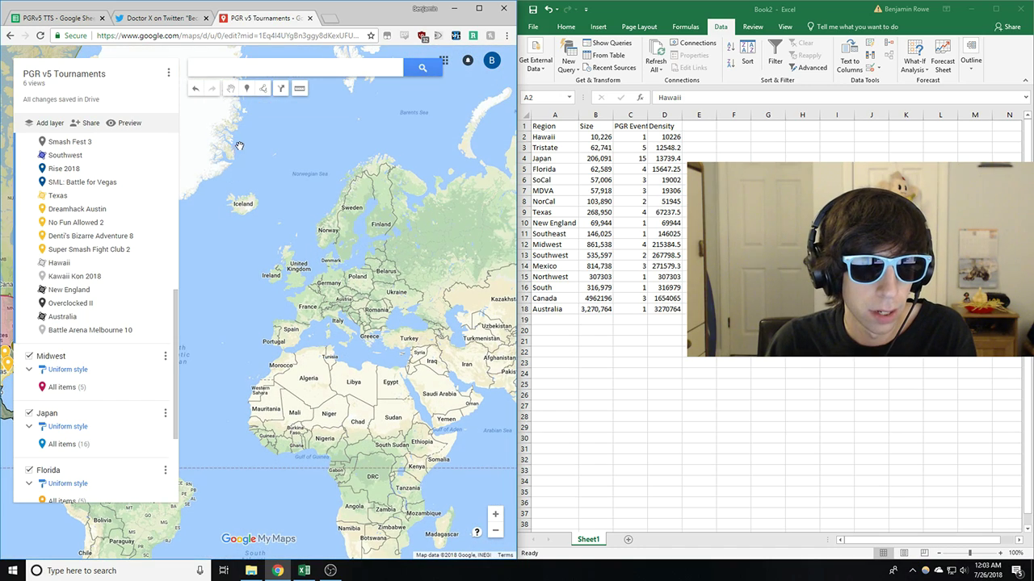
{"action": "left_click", "coordinate": [267, 91]}
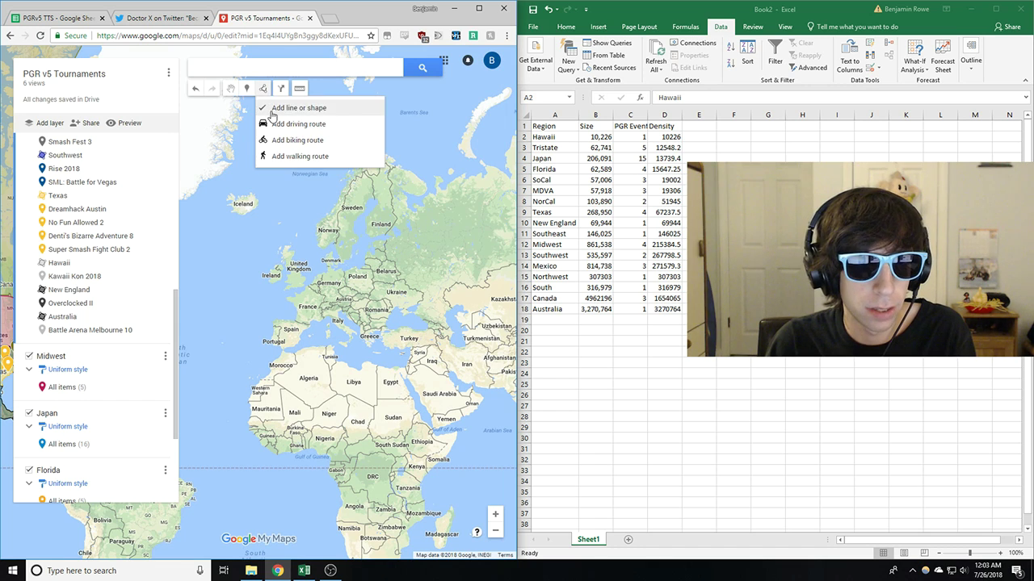
{"action": "left_click", "coordinate": [270, 107]}
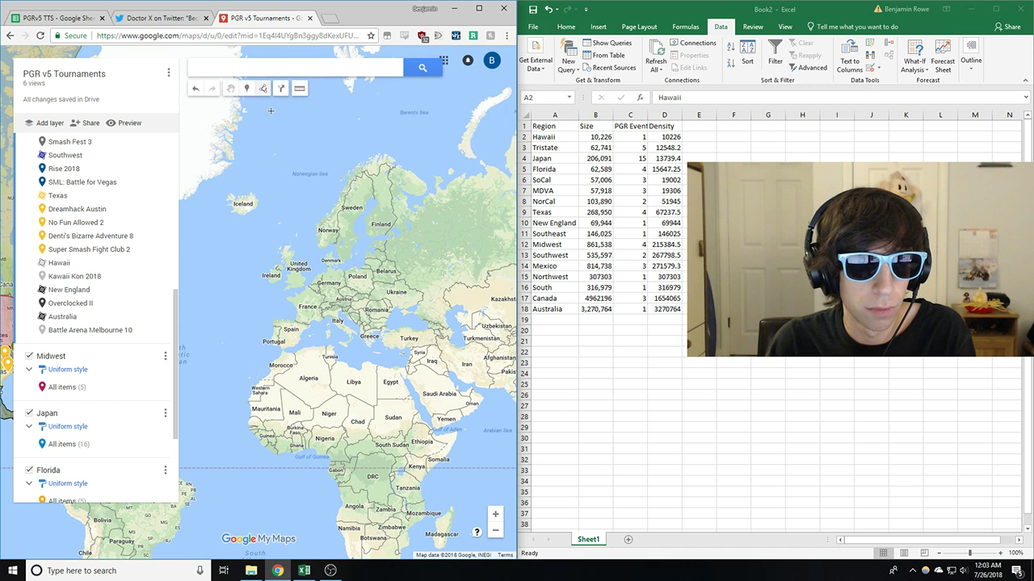
Step: Trace Europe's western coast from Portugal past the UK up through Norway
{"action": "left_click", "coordinate": [271, 345]}
{"action": "left_click", "coordinate": [272, 319]}
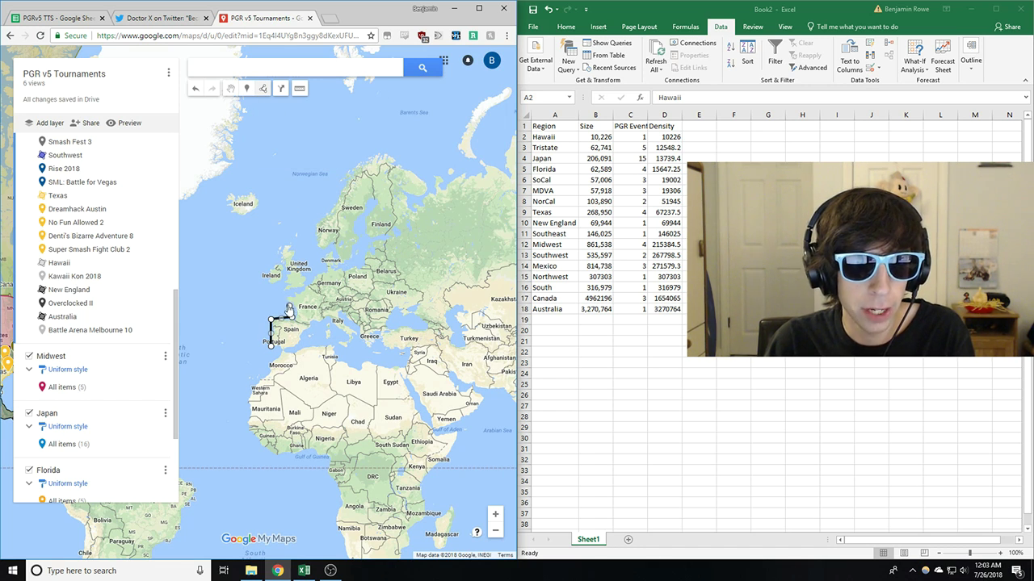
{"action": "left_click", "coordinate": [292, 316]}
{"action": "left_click", "coordinate": [283, 303]}
{"action": "left_click", "coordinate": [261, 277]}
{"action": "left_click", "coordinate": [281, 244]}
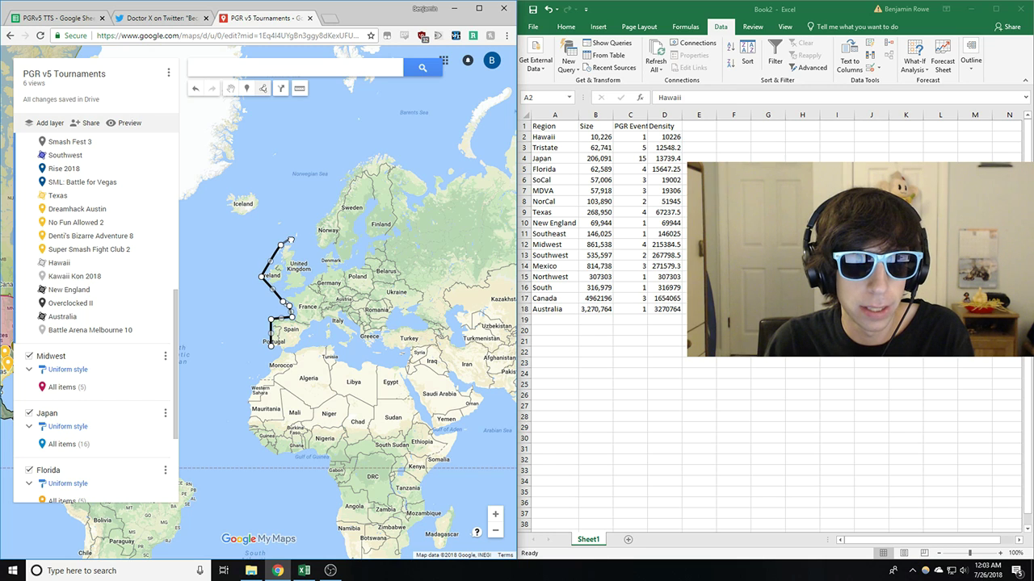
{"action": "left_click", "coordinate": [300, 262]}
{"action": "left_click", "coordinate": [308, 277]}
{"action": "left_click", "coordinate": [322, 274]}
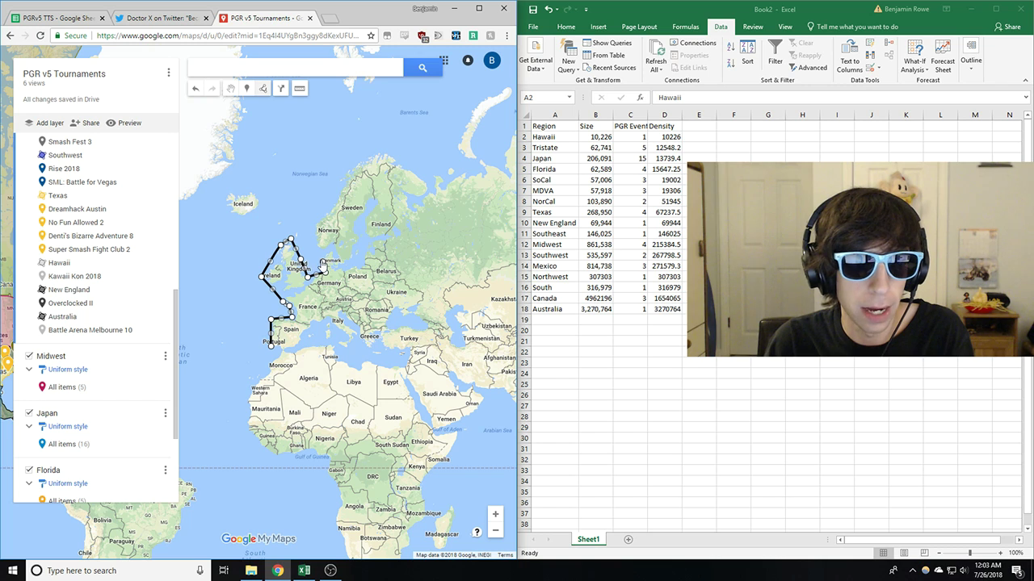
{"action": "left_click", "coordinate": [326, 209]}
{"action": "left_click", "coordinate": [359, 161]}
Step: Trace through Russia, the Black Sea and the Mediterranean, closing the polygon at Portugal
{"action": "left_click", "coordinate": [400, 151]}
{"action": "left_click", "coordinate": [429, 187]}
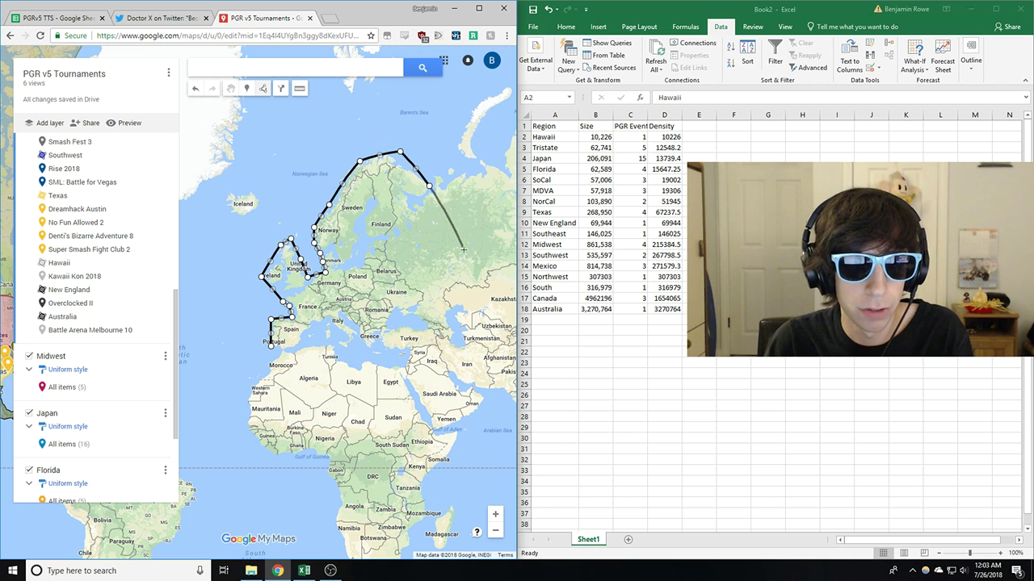
{"action": "left_click", "coordinate": [475, 288]}
{"action": "left_click", "coordinate": [453, 283]}
{"action": "left_click", "coordinate": [449, 314]}
{"action": "left_click", "coordinate": [428, 326]}
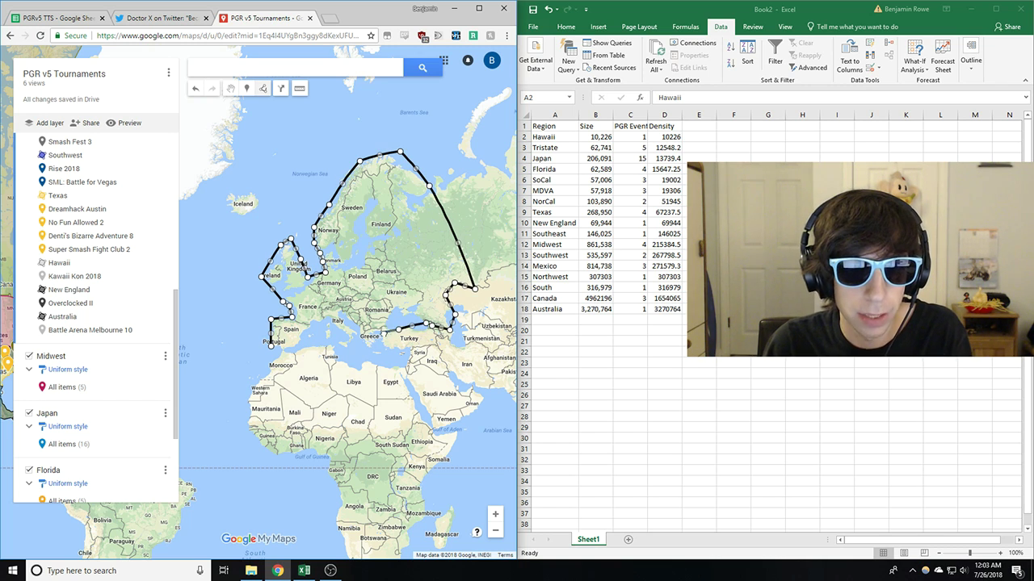
{"action": "left_click", "coordinate": [396, 329]}
{"action": "left_click", "coordinate": [385, 353]}
{"action": "left_click", "coordinate": [356, 352]}
{"action": "left_click", "coordinate": [317, 341]}
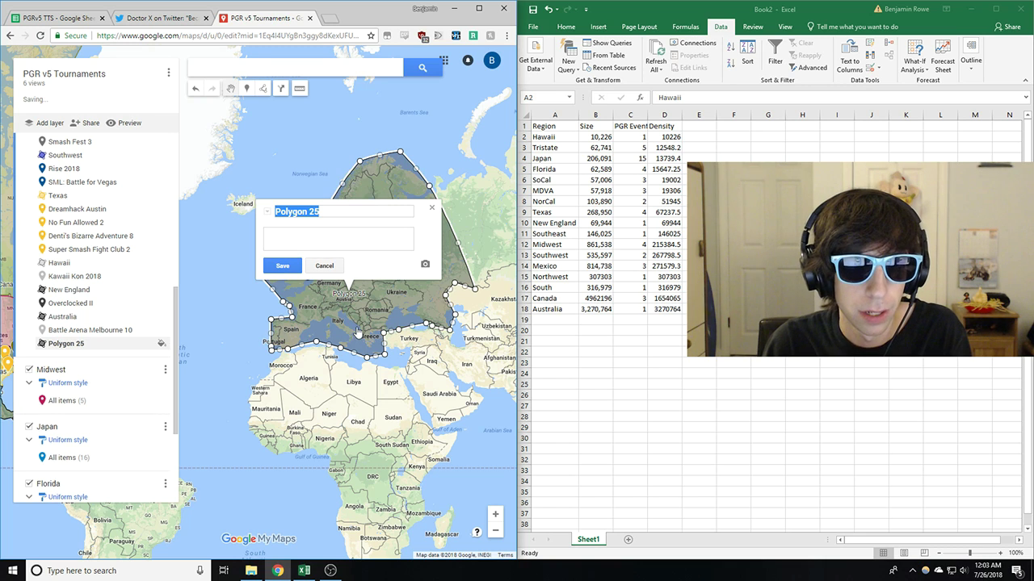
{"action": "left_click", "coordinate": [271, 347]}
Step: Name the polygon Europe and save it (about 4,620,109 sq mi)
{"action": "type", "text": "Europe"}
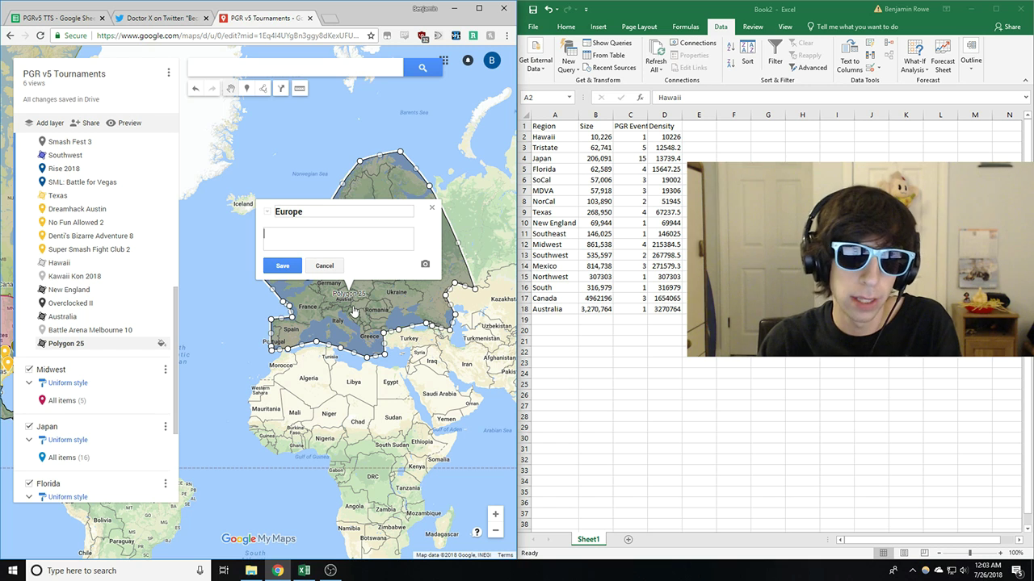
{"action": "left_click", "coordinate": [283, 265]}
{"action": "left_click", "coordinate": [559, 319]}
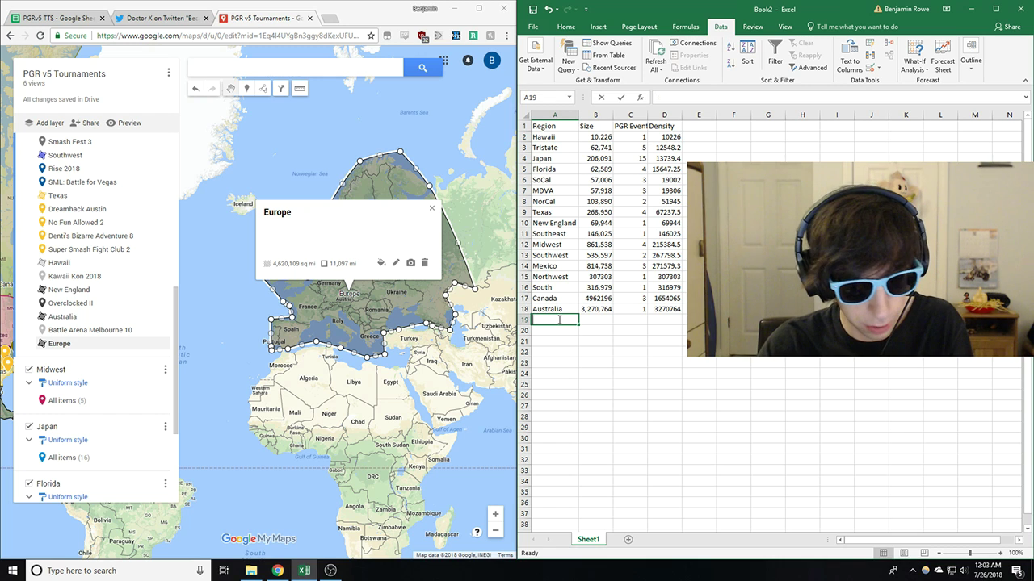
Step: Enter Europe with size 4,620,109 in row 19 of the table
{"action": "type", "text": "Europe"}
{"action": "key", "text": "Tab"}
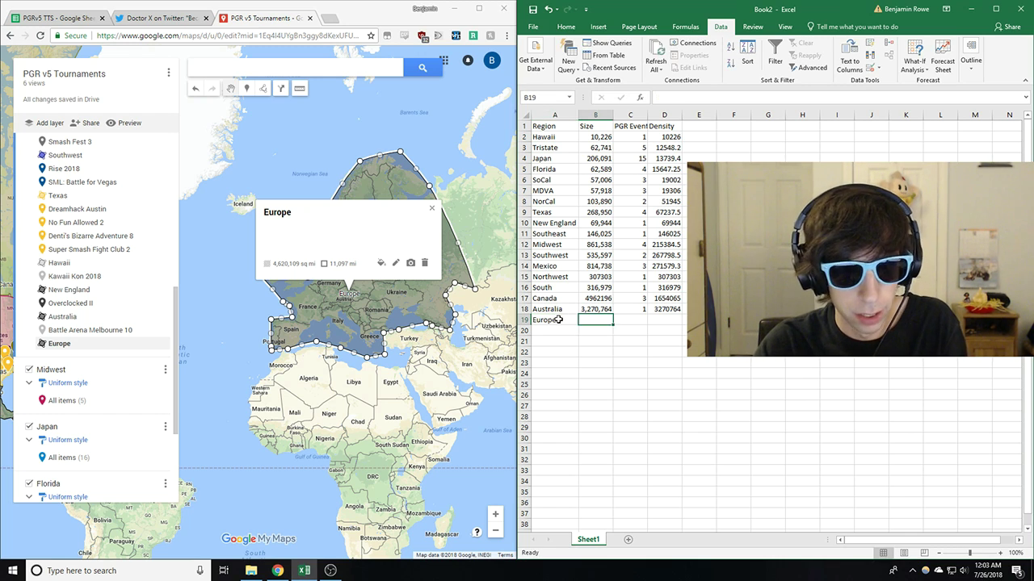
{"action": "type", "text": "4,620"}
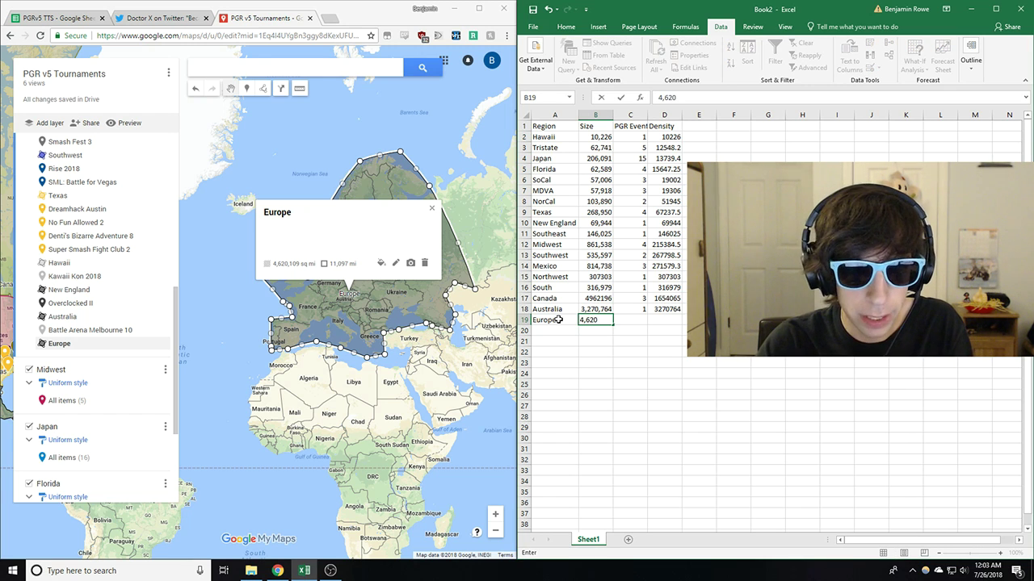
{"action": "type", "text": ",109"}
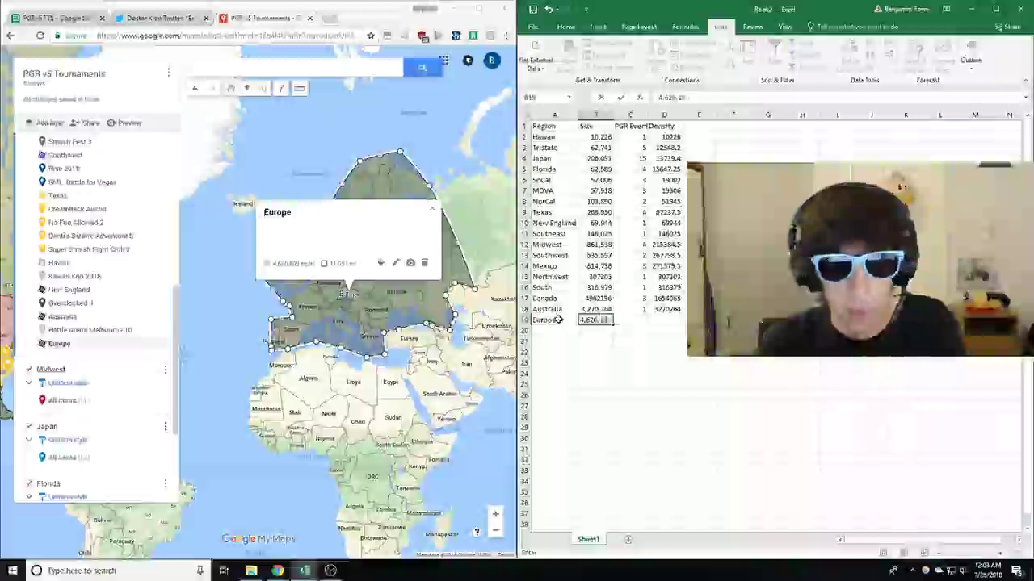
{"action": "key", "text": "Tab"}
{"action": "key", "text": "Return"}
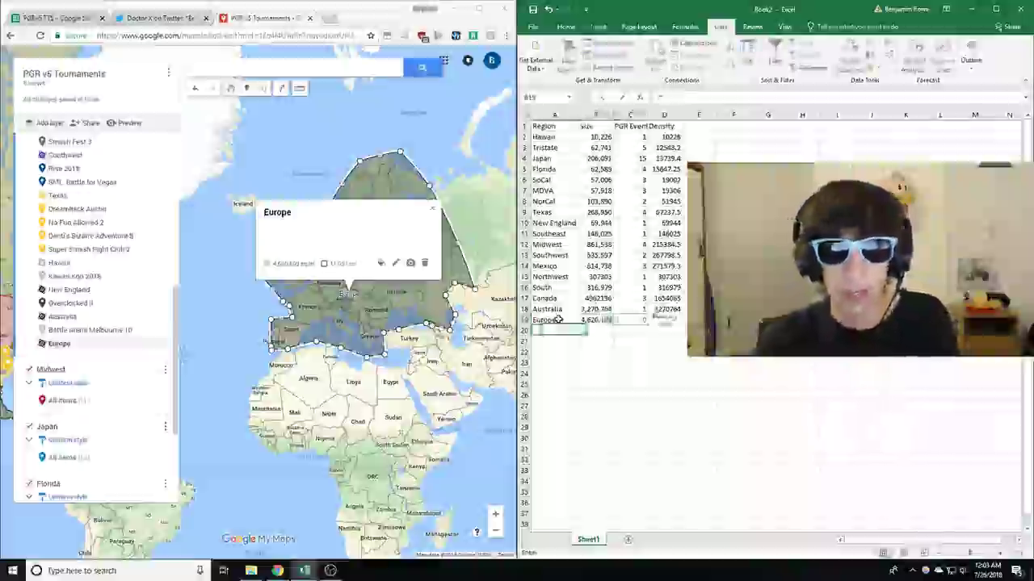